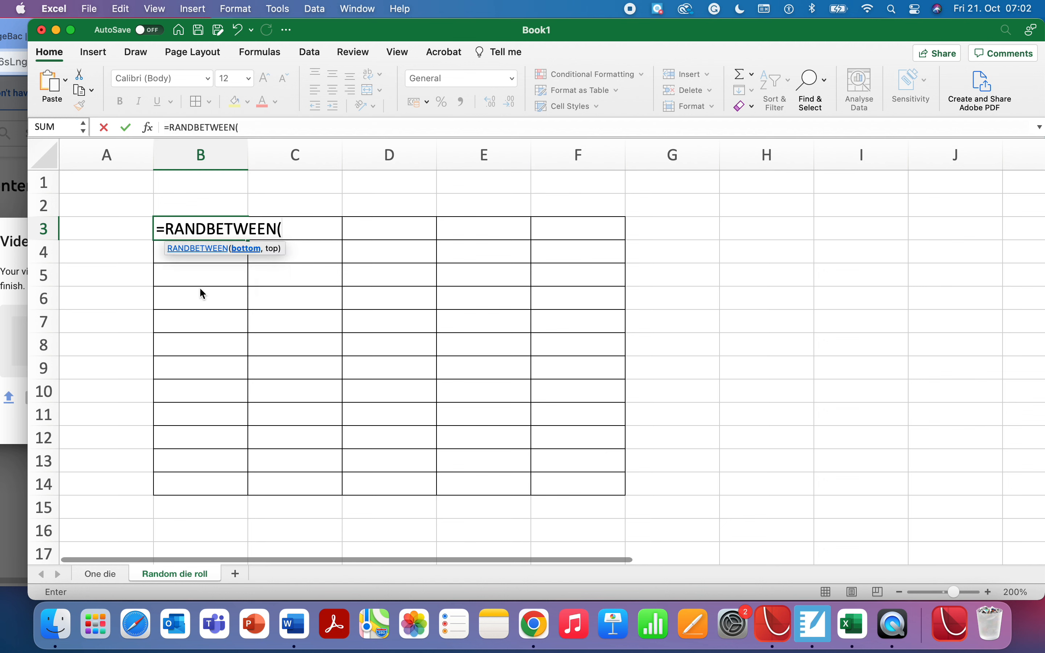
- Complete the B3 formula as =RANDBETWEEN(1,6), fill it across B3:F14 and centre the values
type("1,6)")
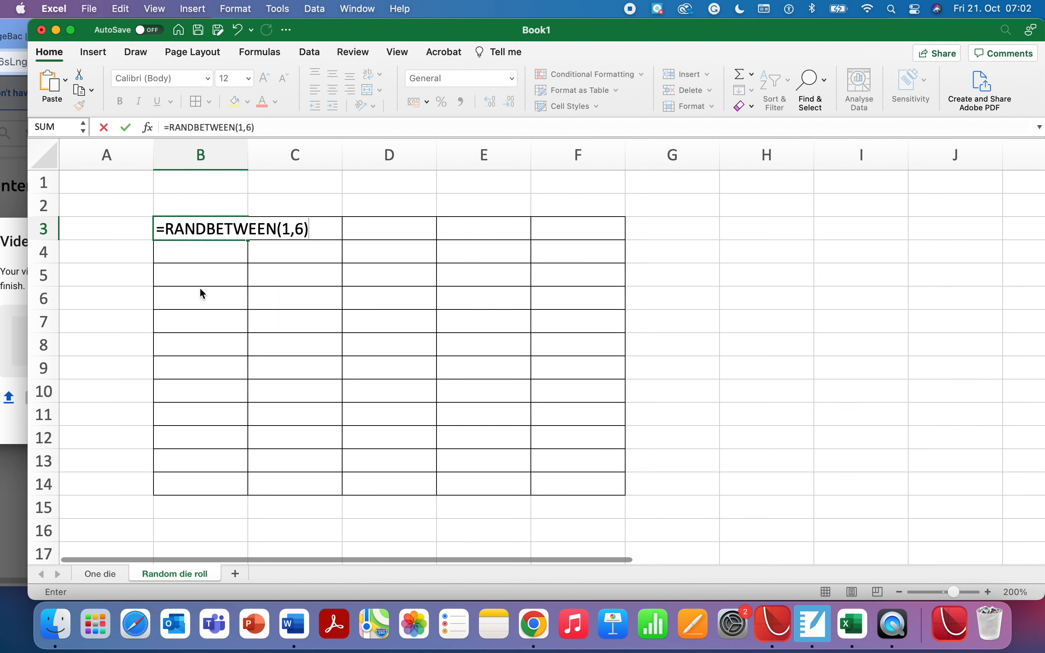
key("Return")
left_click(213, 233)
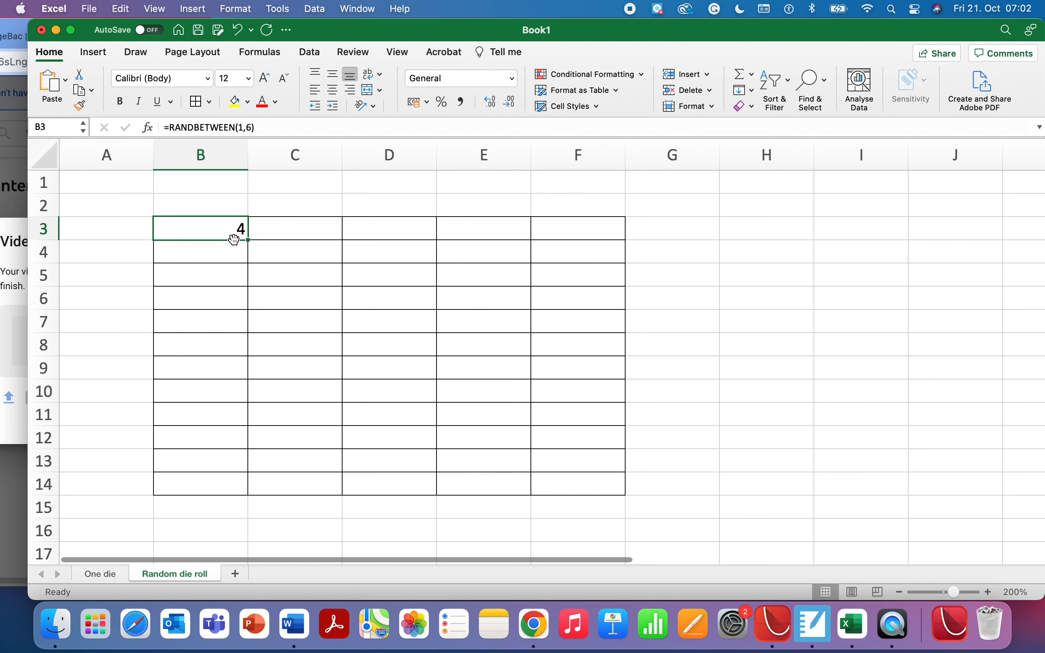
left_click_drag(248, 241, 625, 490)
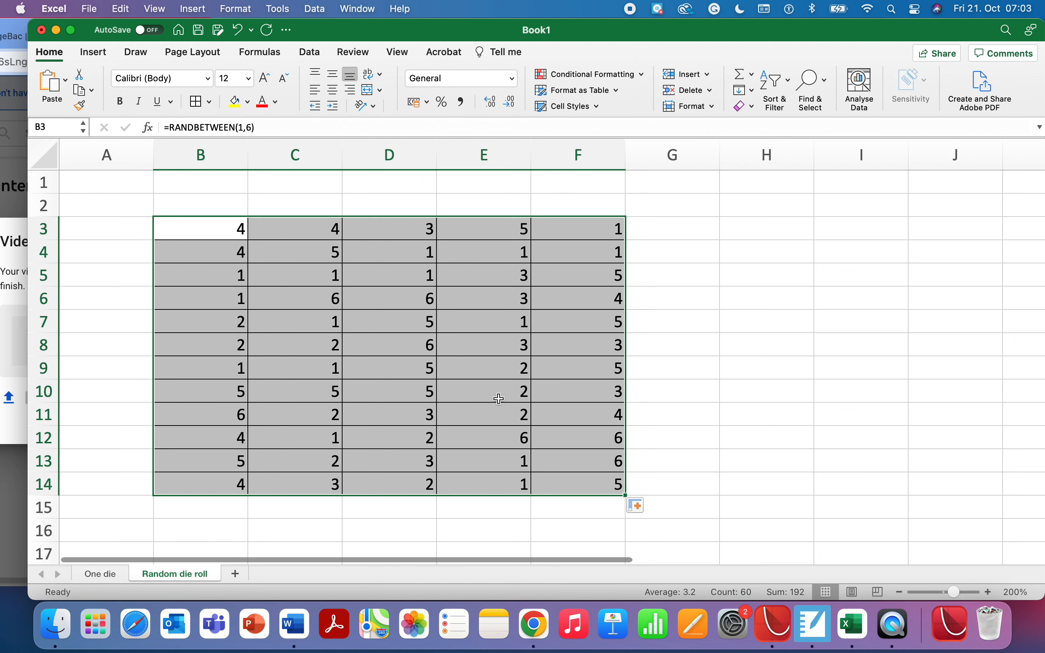
left_click(332, 90)
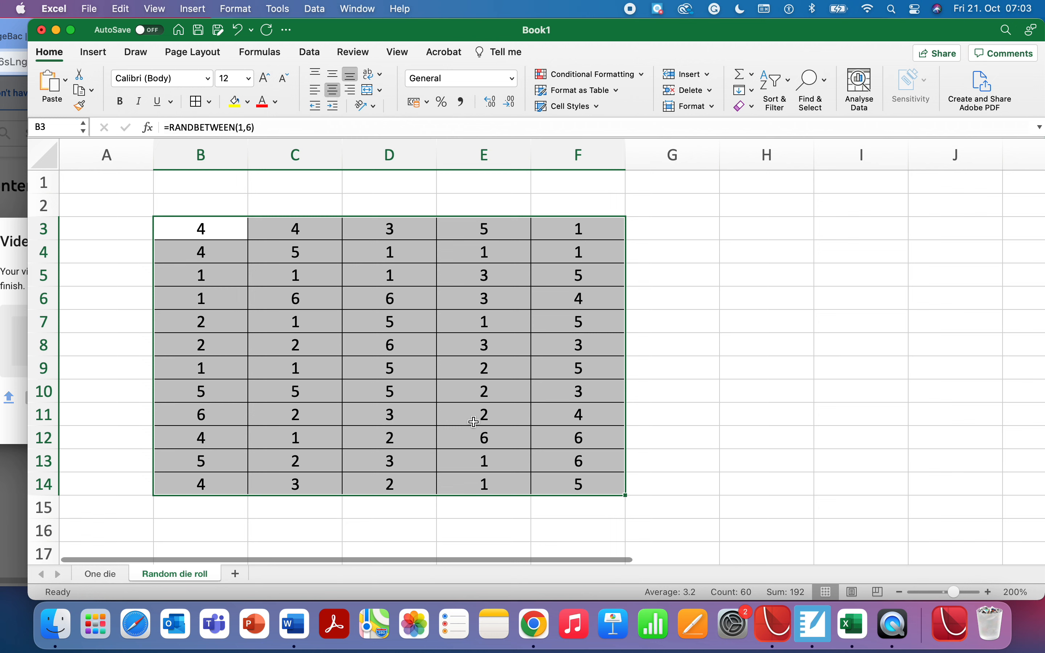
left_click(484, 442)
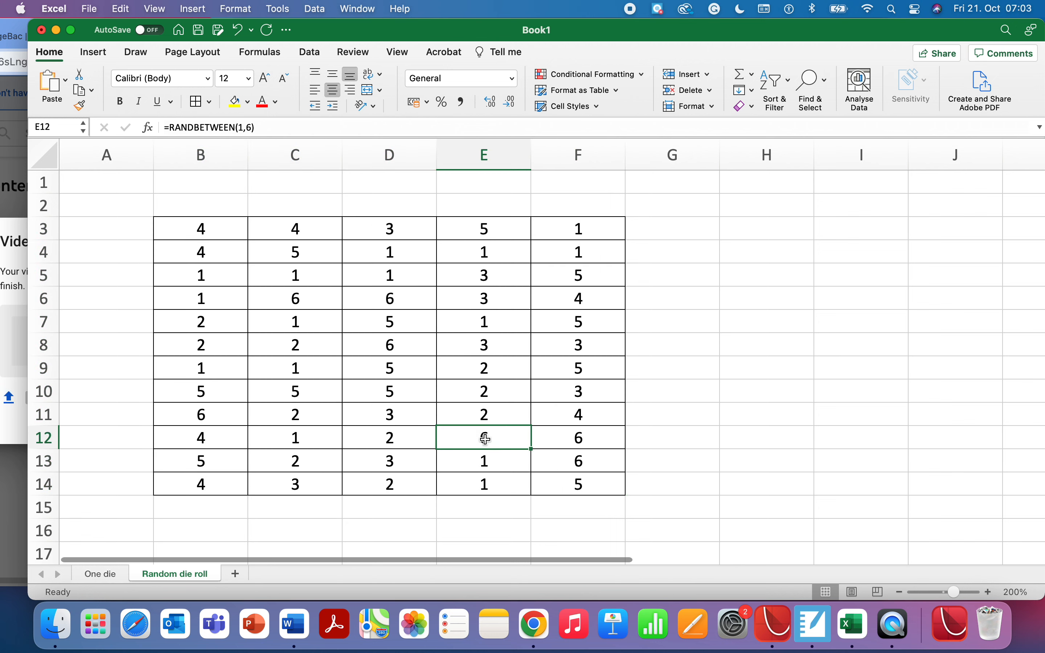
- Enter the trial values 1, 2, 1, r and 4 down H3:H7 to trigger recalculation, and clear them again
left_click(751, 230)
type("1")
key("Return")
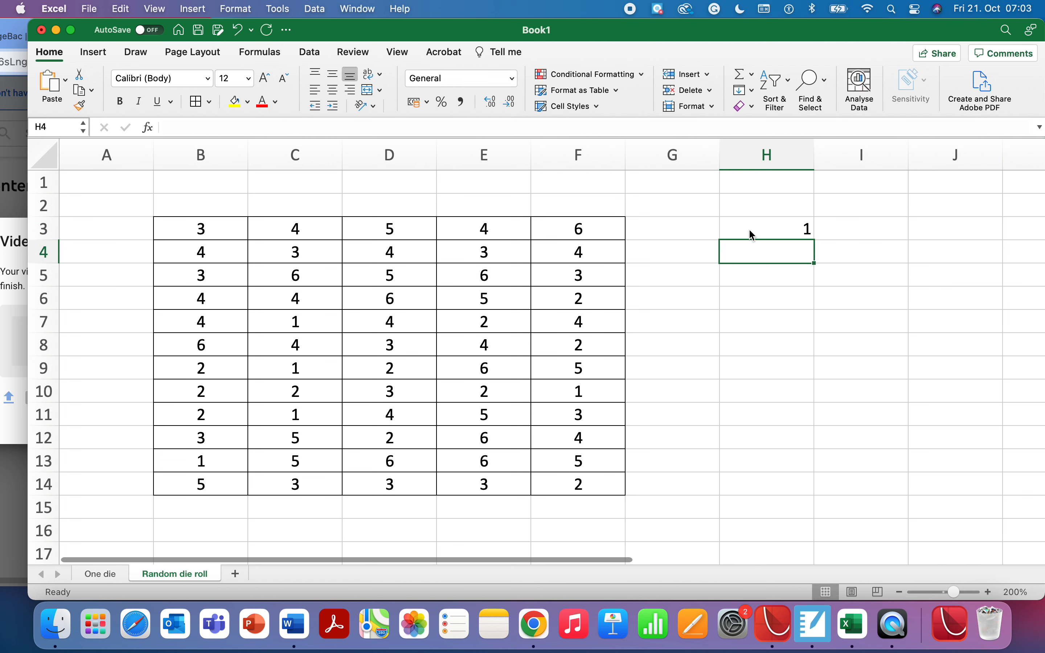
type("2")
key("Return")
type("1")
key("Return")
type("r")
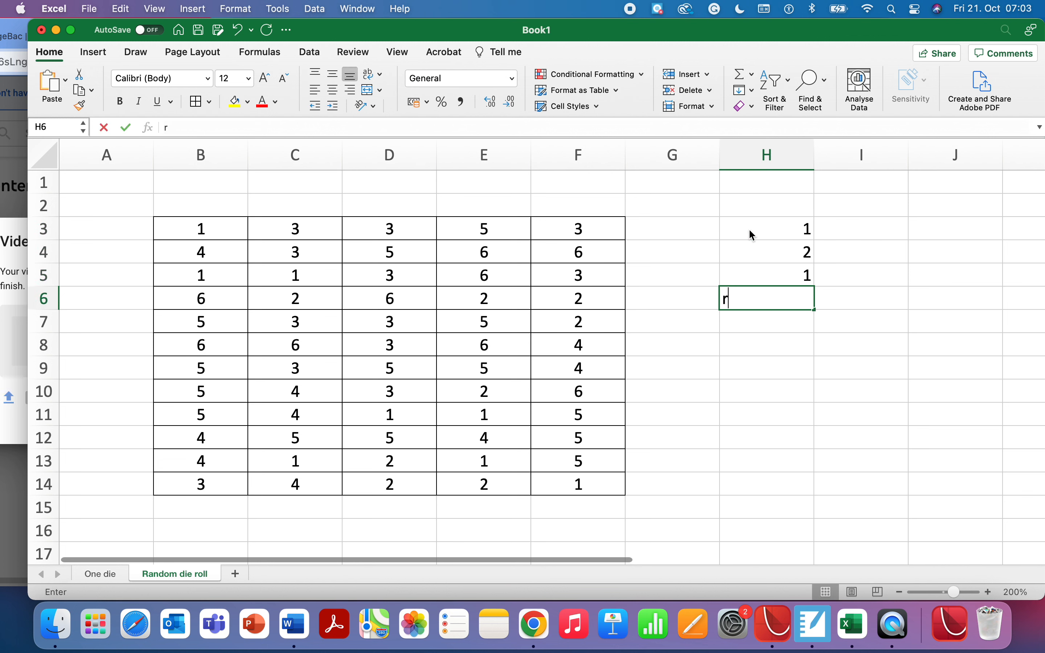
key("Return")
type("4")
key("Return")
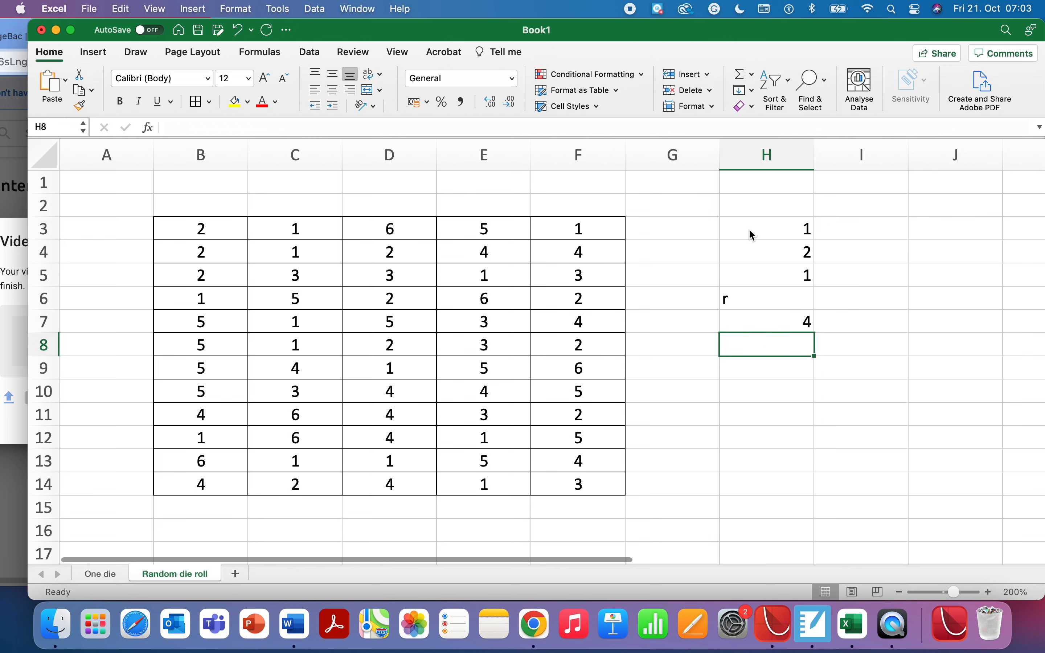
left_click_drag(753, 235, 756, 328)
key("Delete")
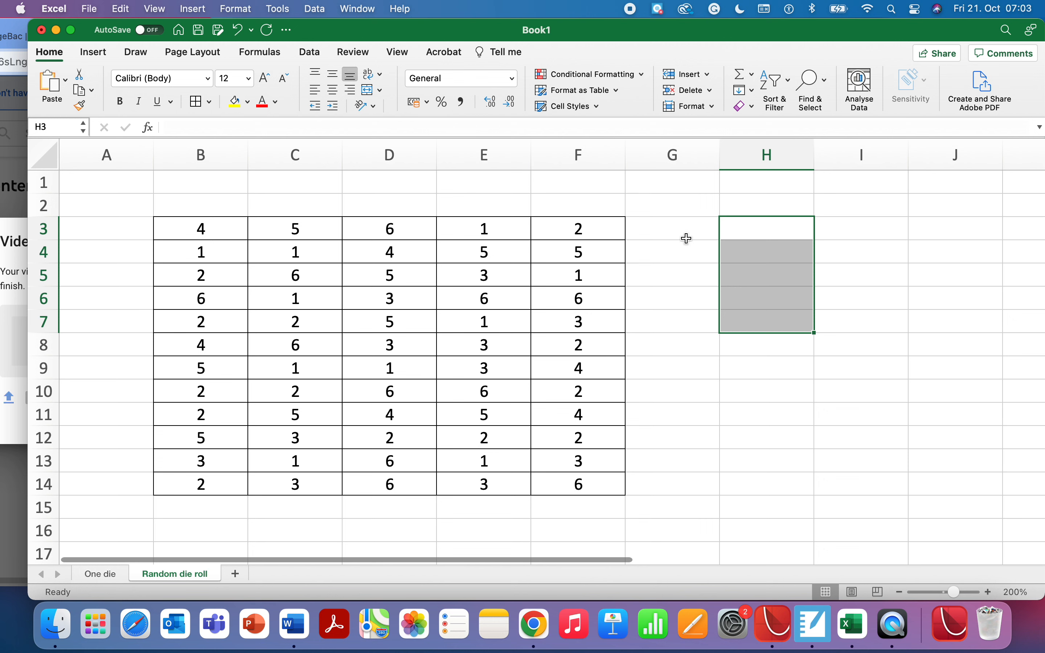
- Enter 1 in H3 to regenerate the random rolls in B3:F14, and clear that cell again
left_click(754, 236)
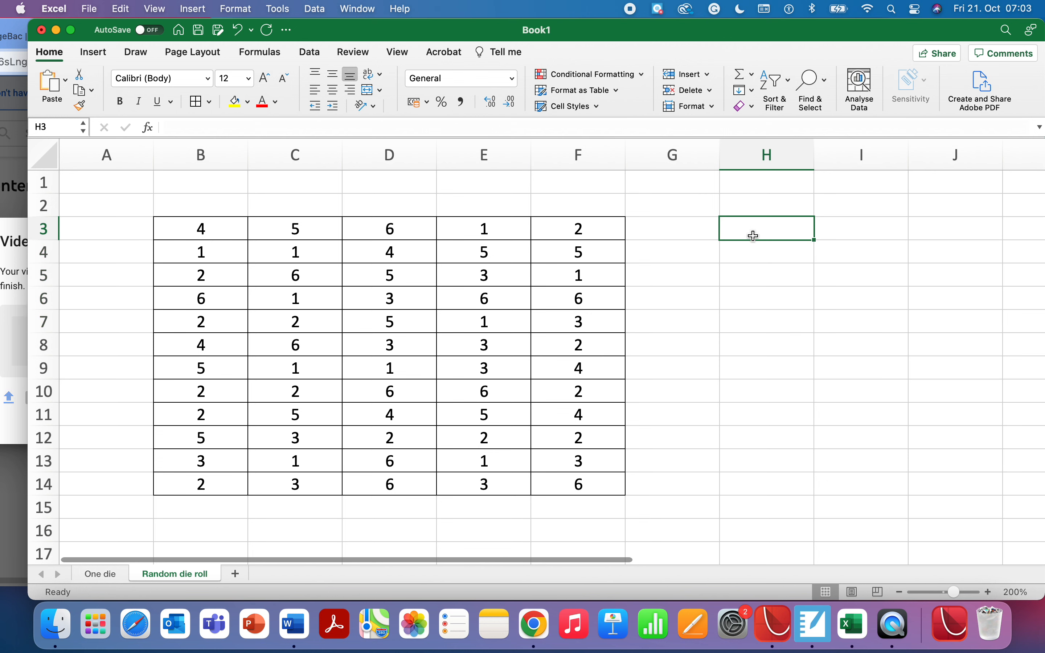
type("1")
key("Return")
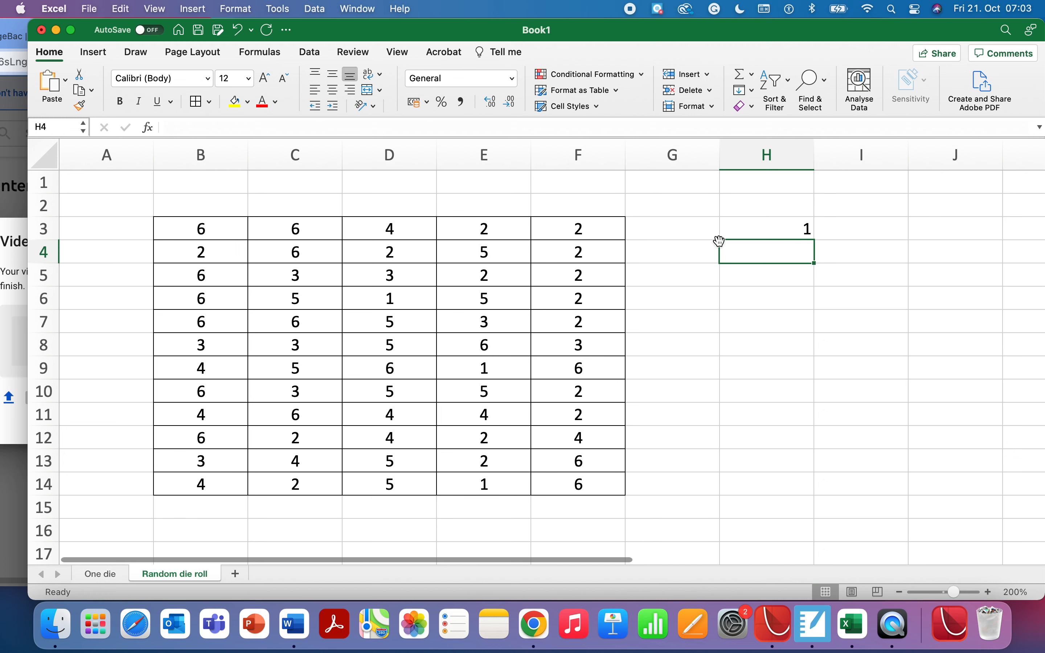
left_click_drag(205, 229, 566, 484)
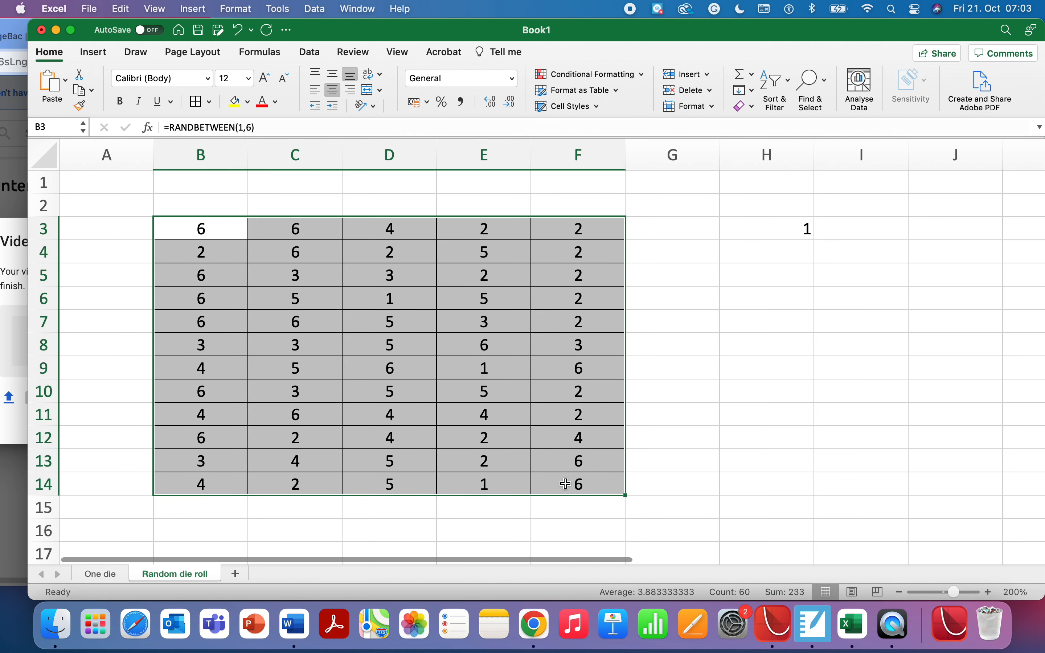
left_click(806, 232)
key("BackSpace")
- Set up a frequency table with the scores 1 to 6 in H4:H9 and the headings Score in H3 and Freq in I3
left_click(775, 258)
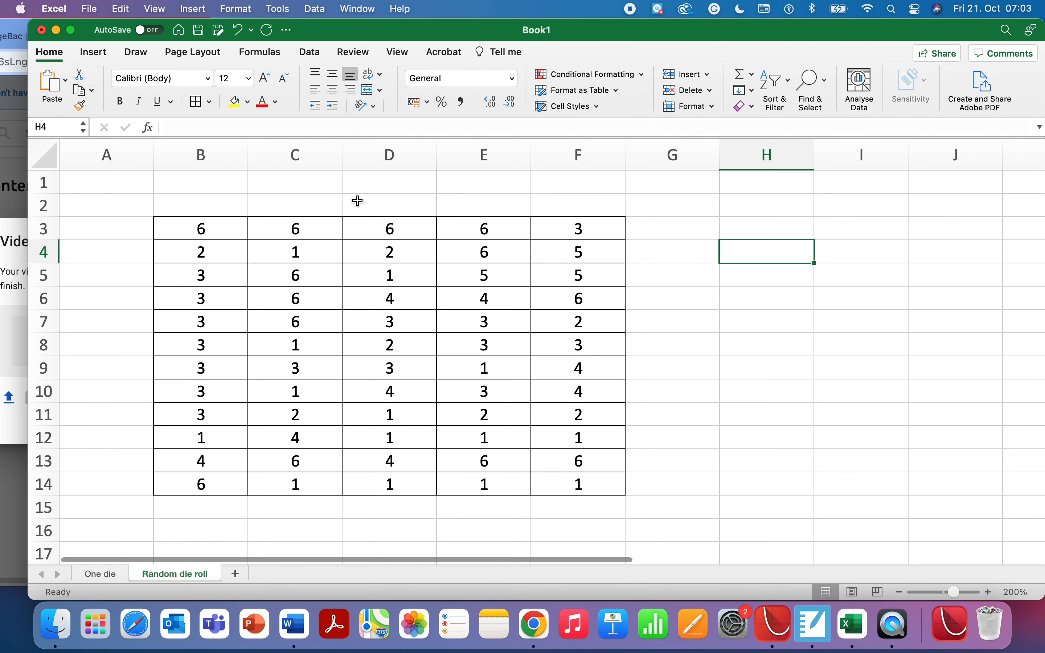
type("1 2 3 4 5 6")
left_click(793, 230)
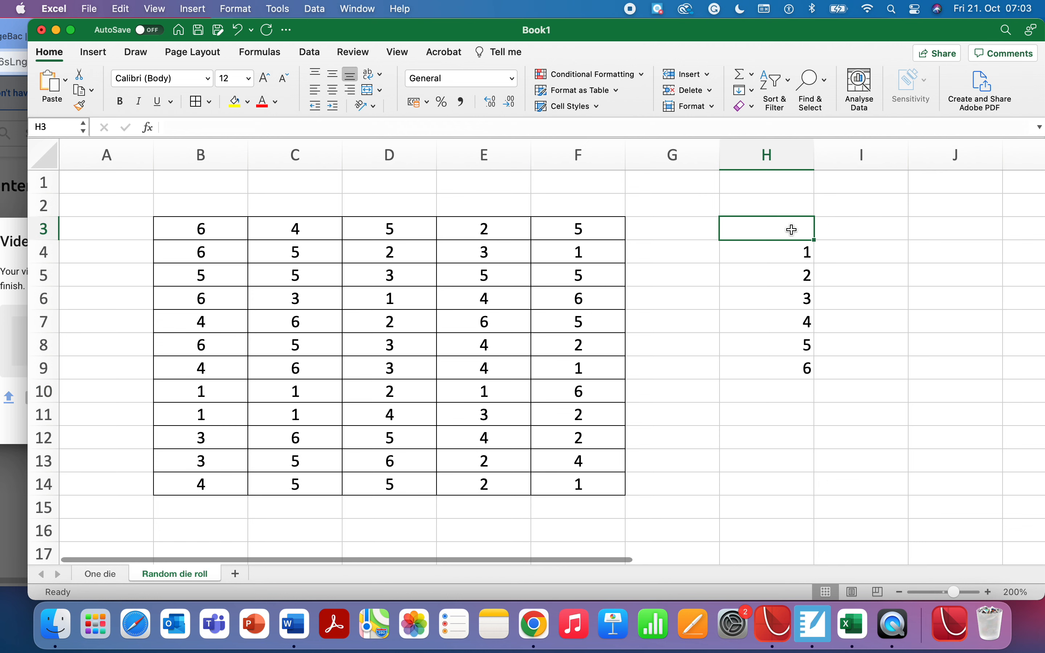
type("Score")
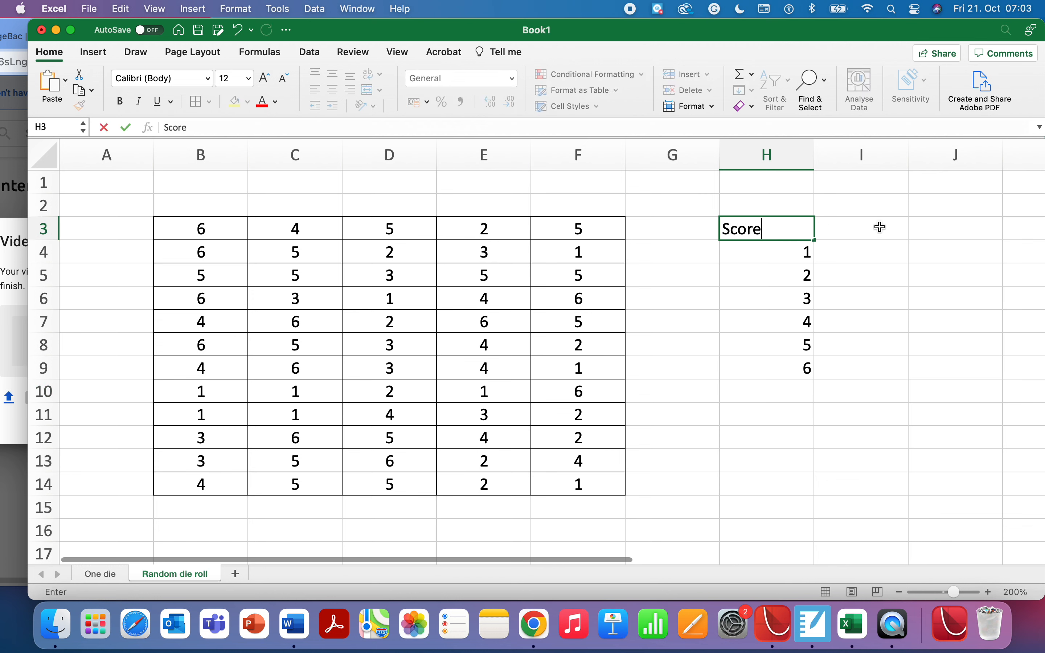
left_click(878, 229)
type("Fre")
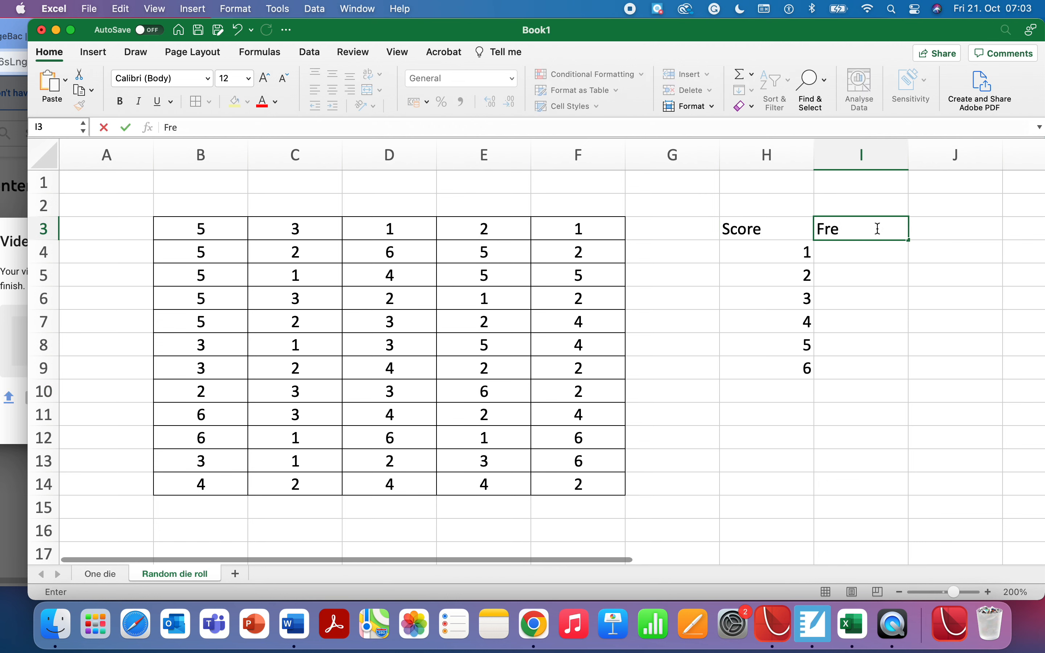
type("q")
key("Return")
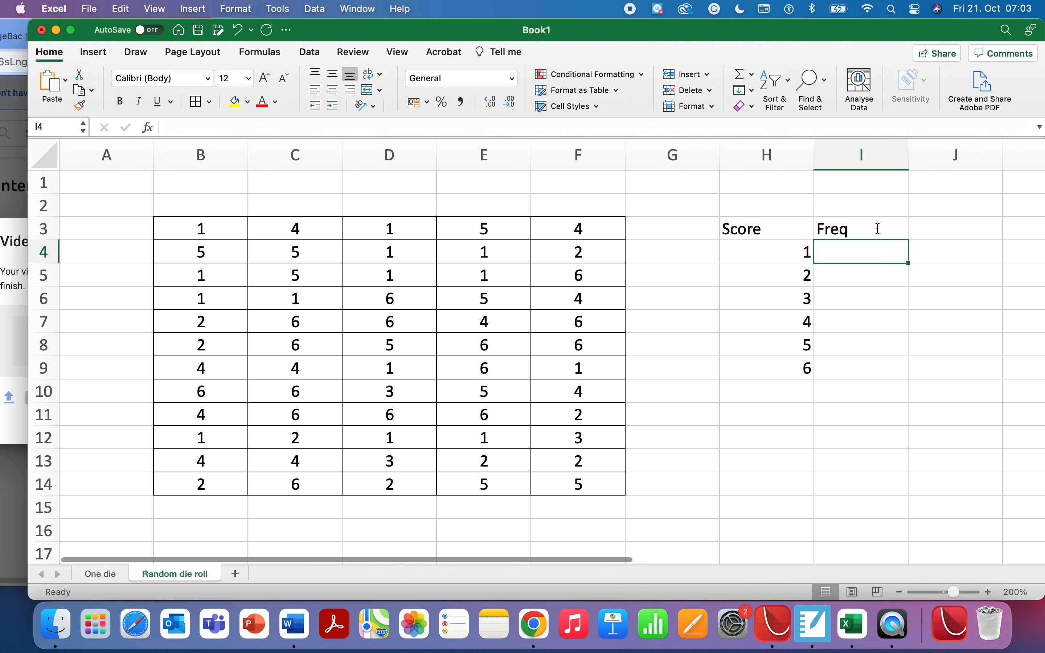
left_click(865, 273)
left_click(865, 254)
left_click(801, 255)
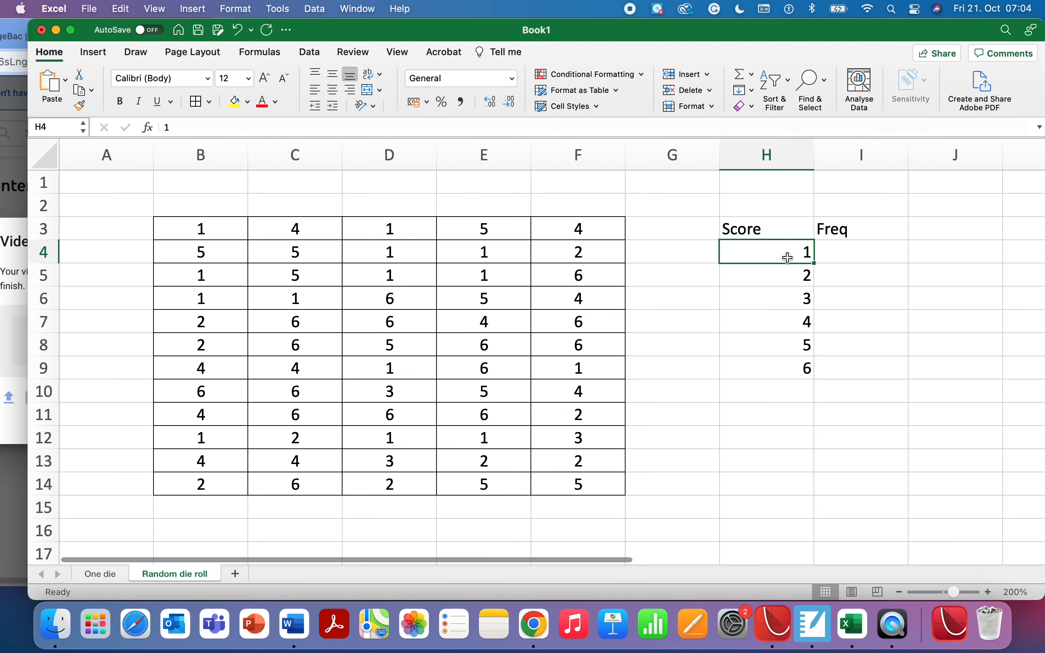
left_click(221, 236)
left_click_drag(222, 236, 559, 480)
left_click(864, 279)
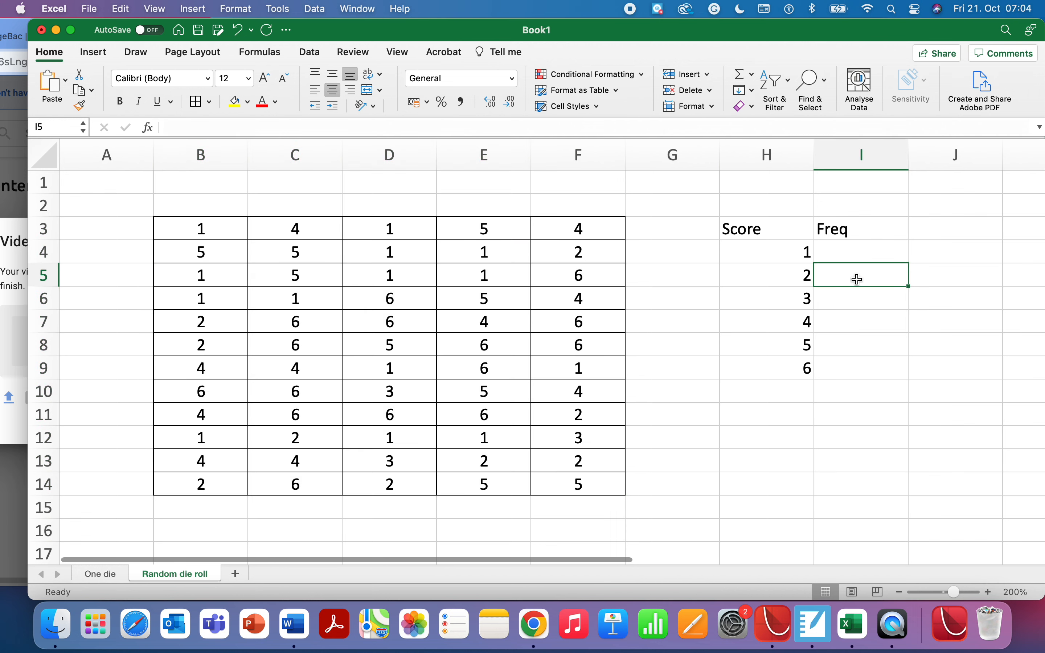
left_click(800, 278)
left_click_drag(227, 230, 570, 488)
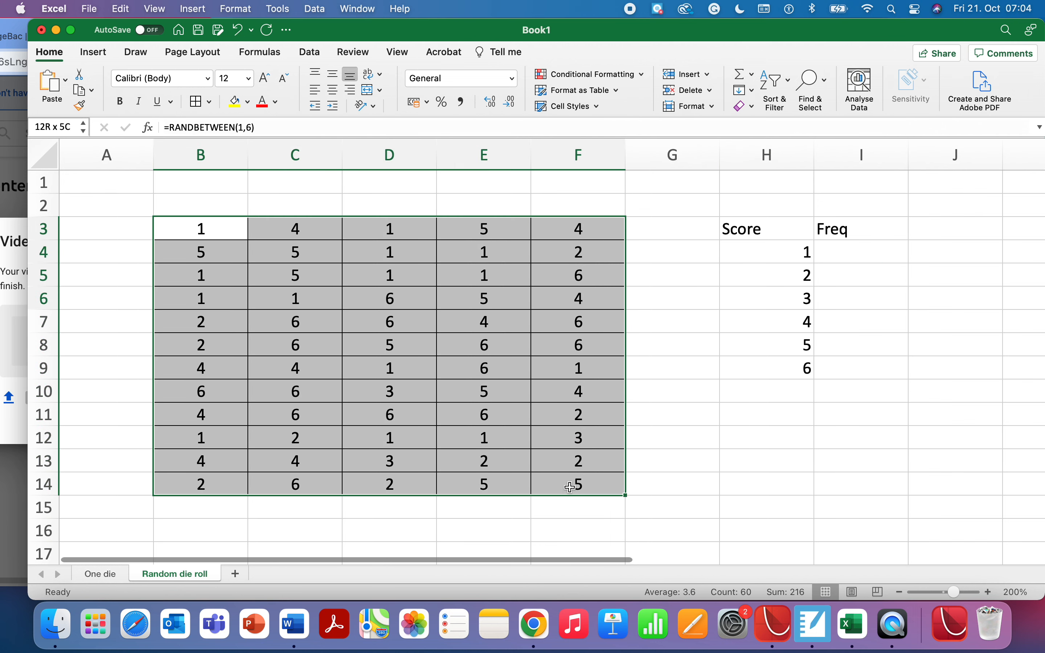
left_click(222, 231)
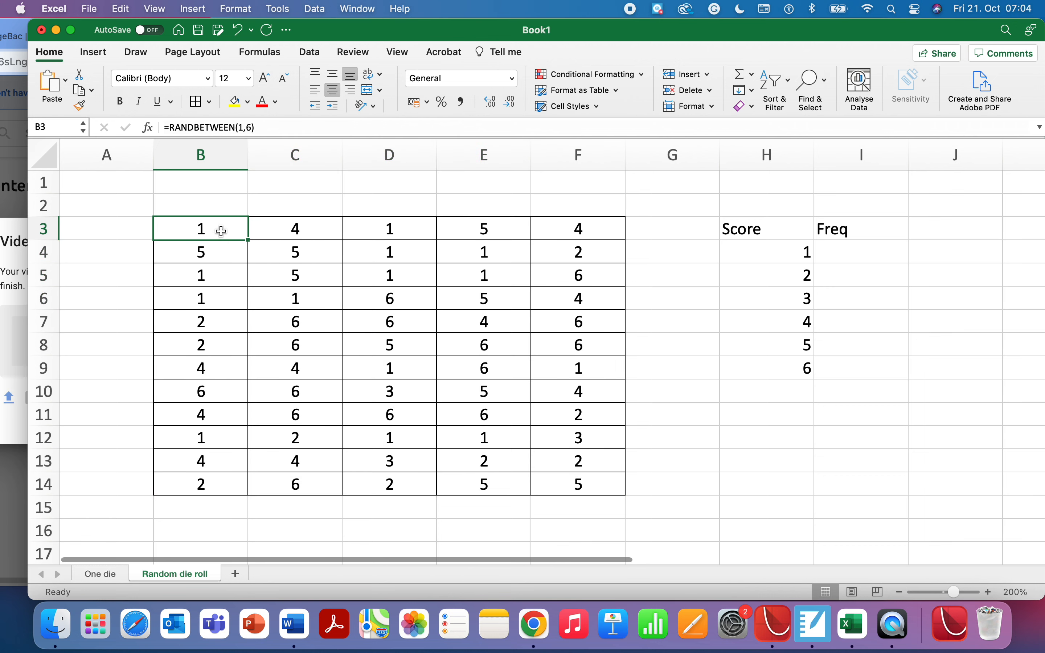
- Define the name group for the die roll range B3:F14
left_click_drag(222, 231, 571, 488)
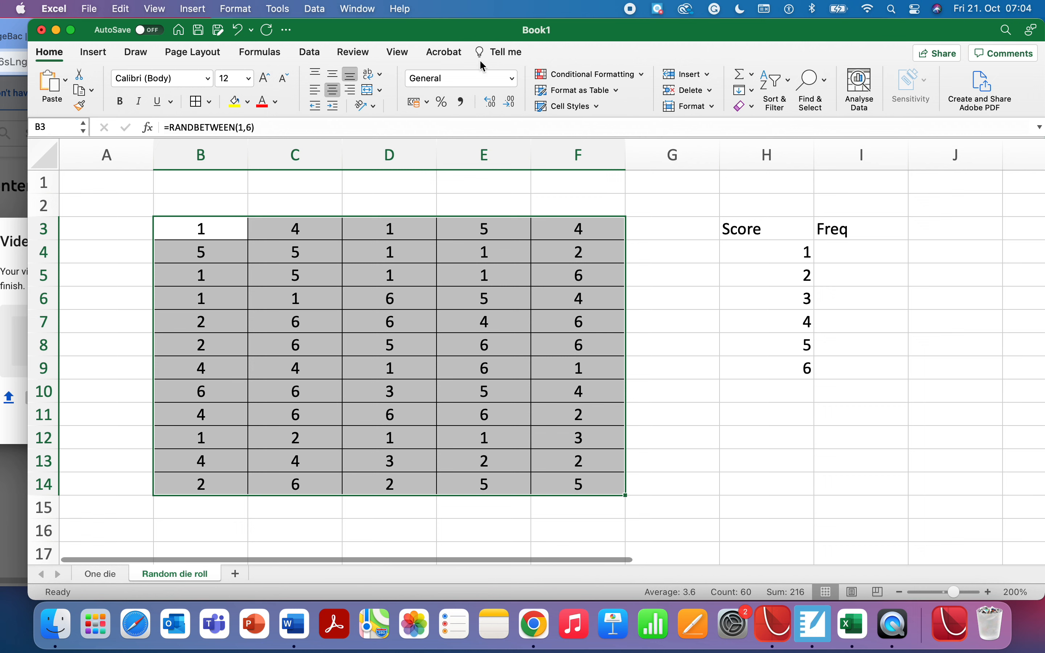
left_click(273, 52)
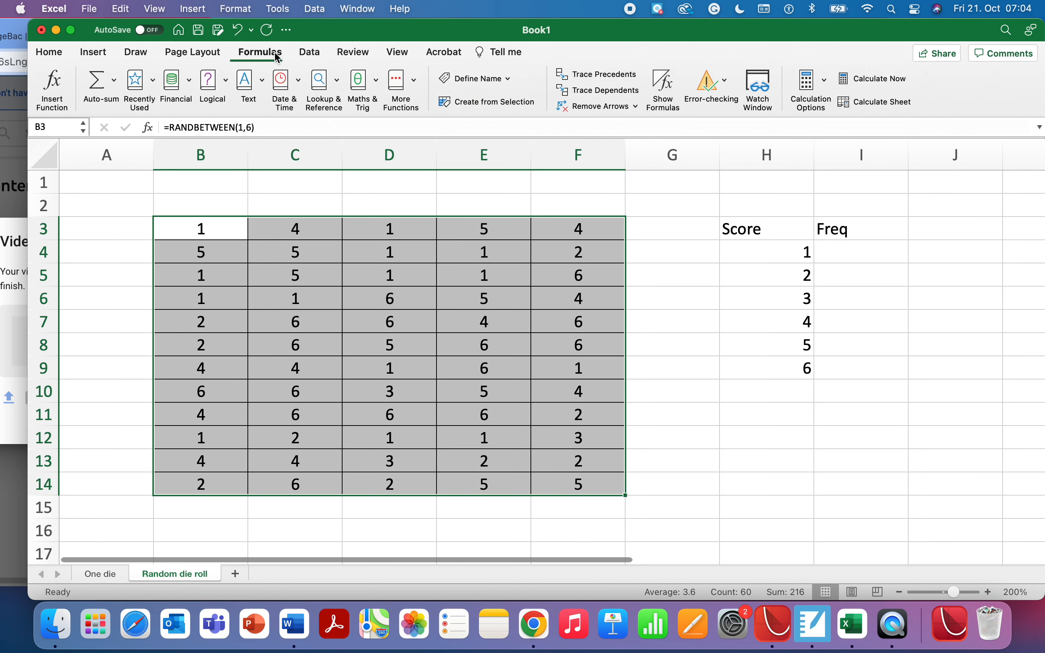
left_click(509, 78)
left_click(514, 100)
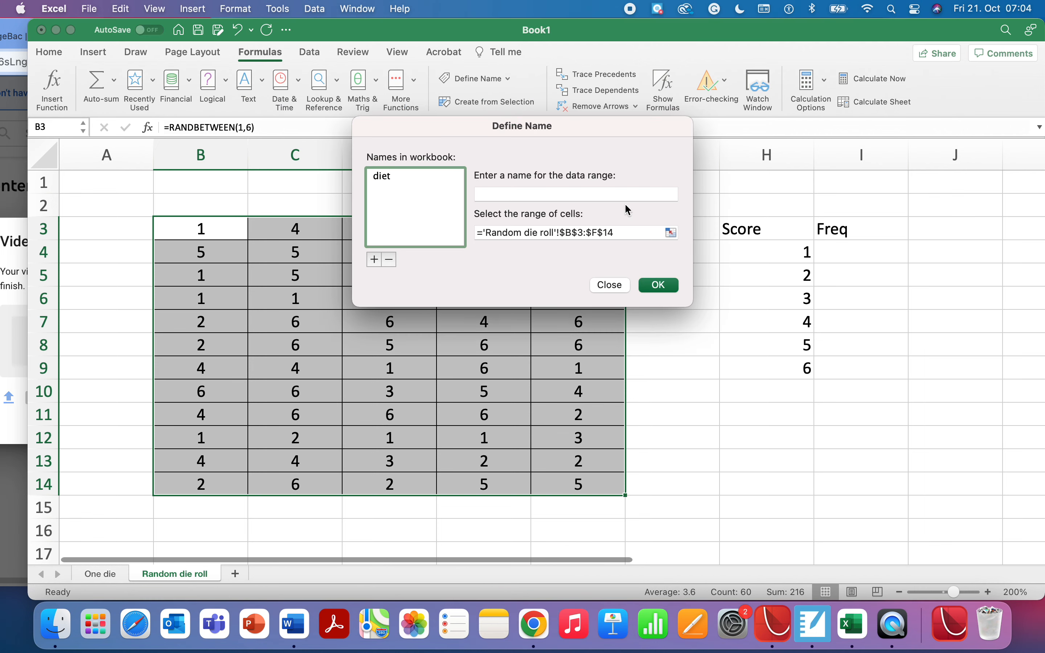
left_click(542, 195)
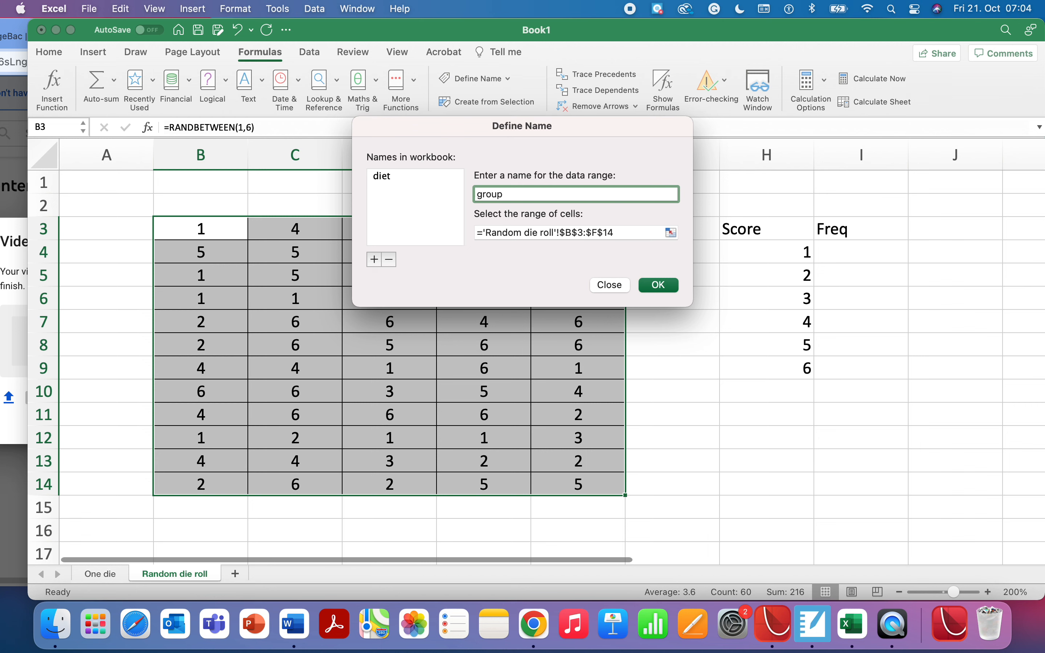
type("group")
left_click(657, 286)
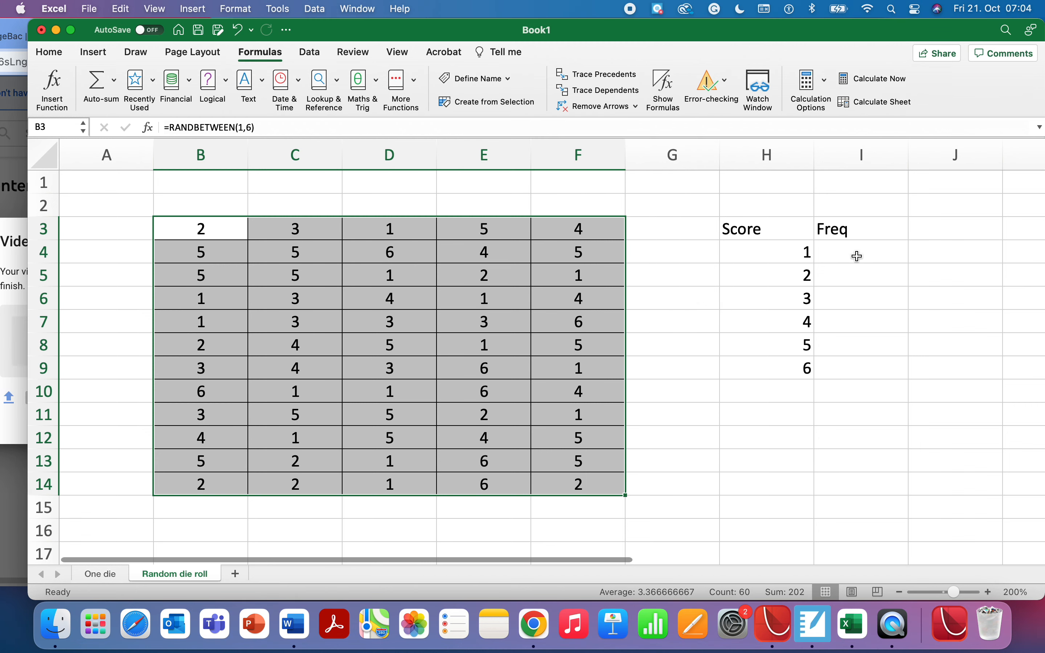
- Enter the formula =COUNTIF(group,H4) in I4 to count how often score 1 occurs in the die rolls
left_click(858, 257)
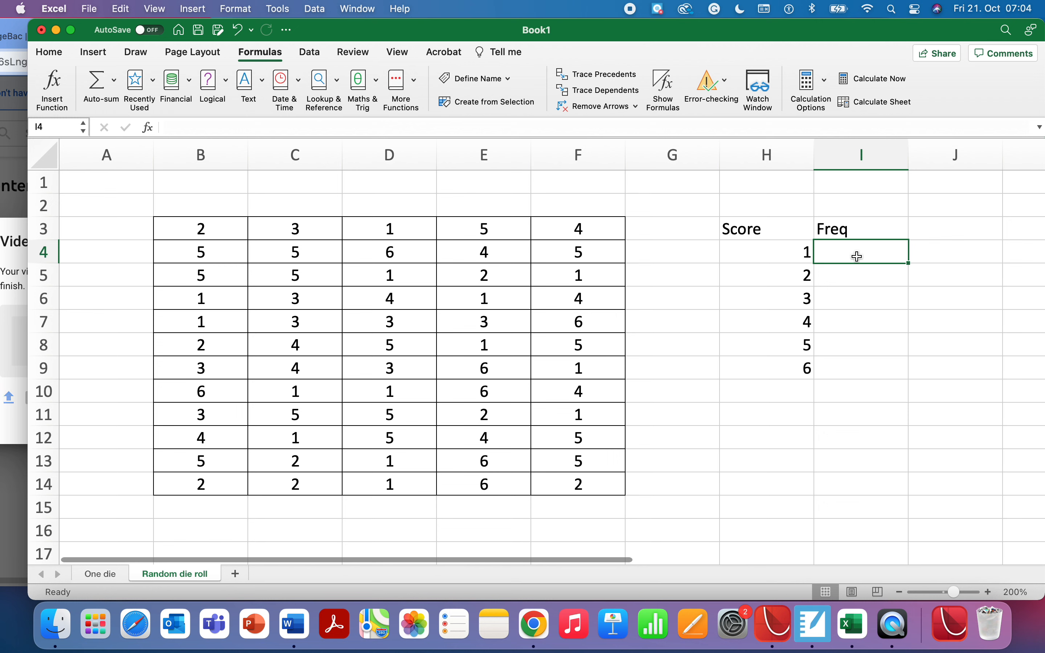
left_click(785, 259)
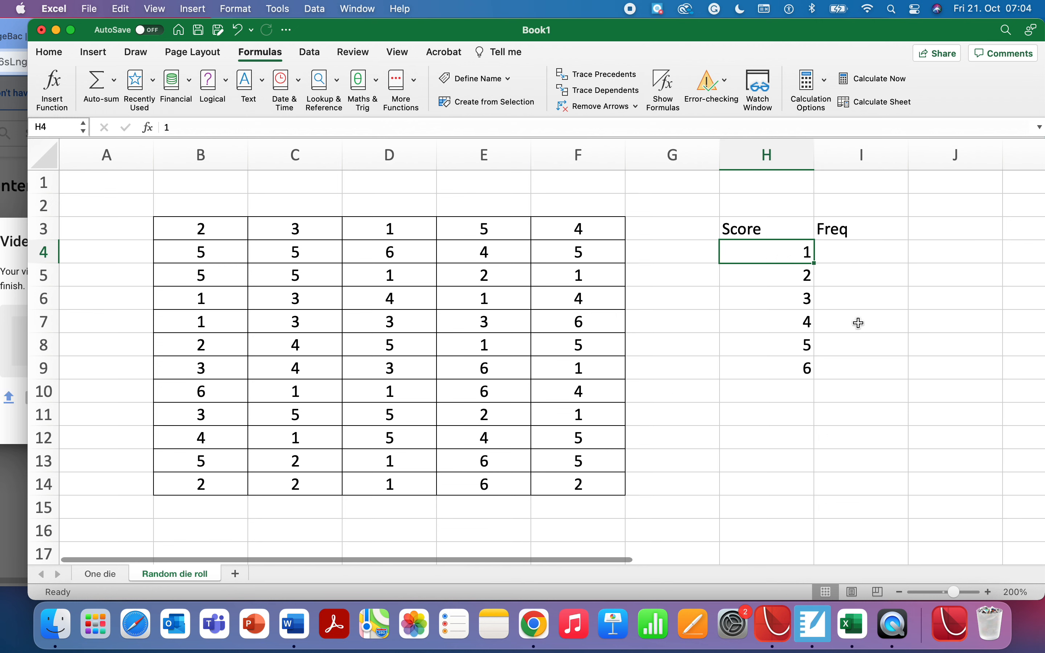
left_click(857, 259)
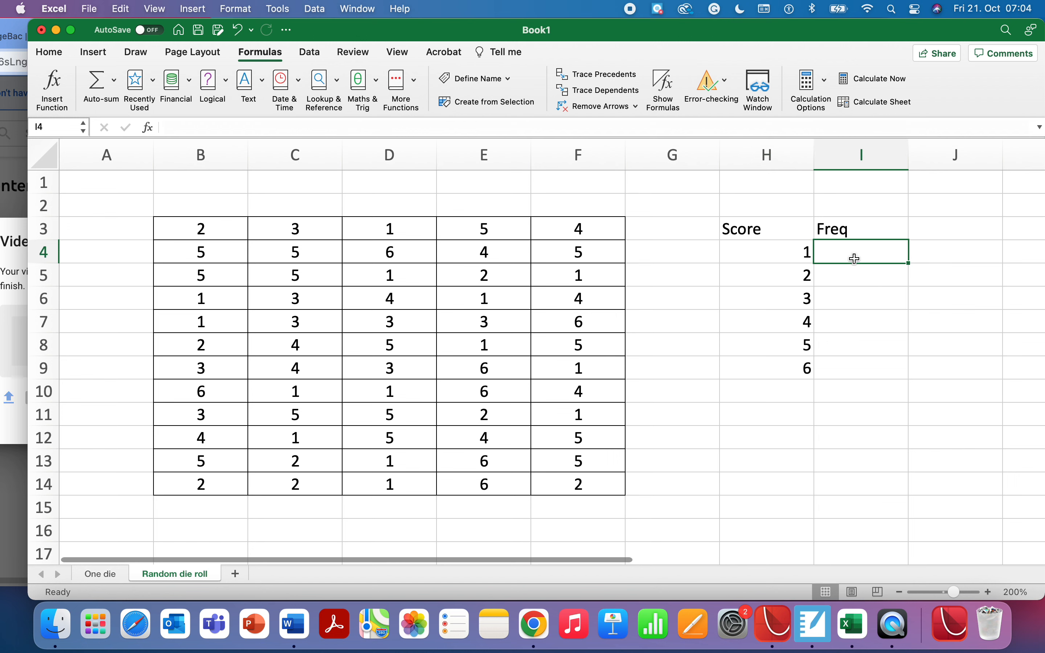
type("=cou")
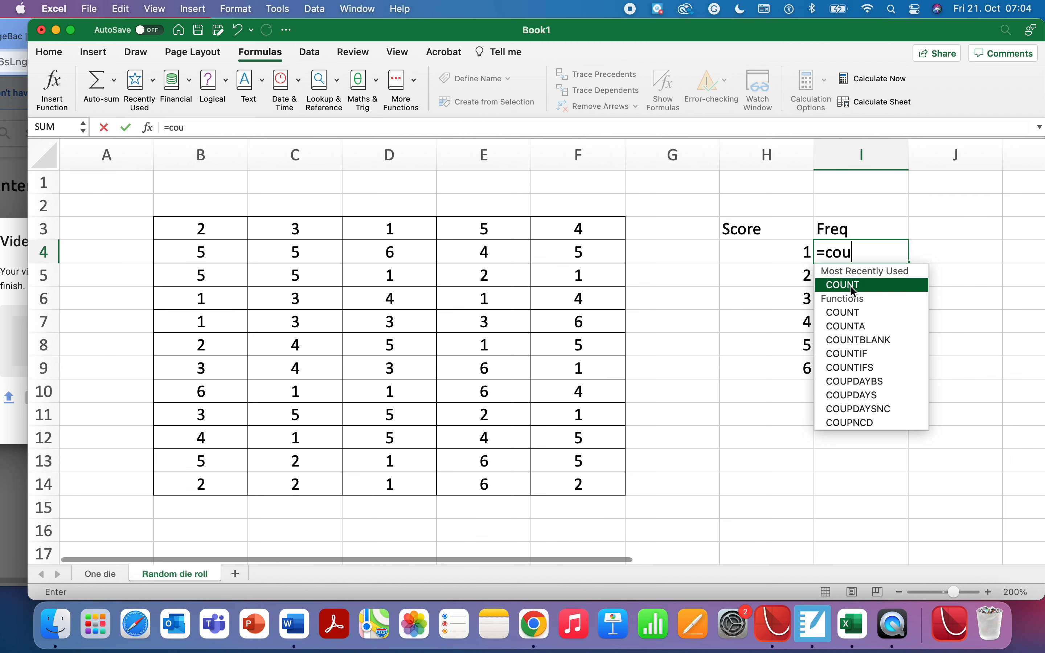
left_click(806, 254)
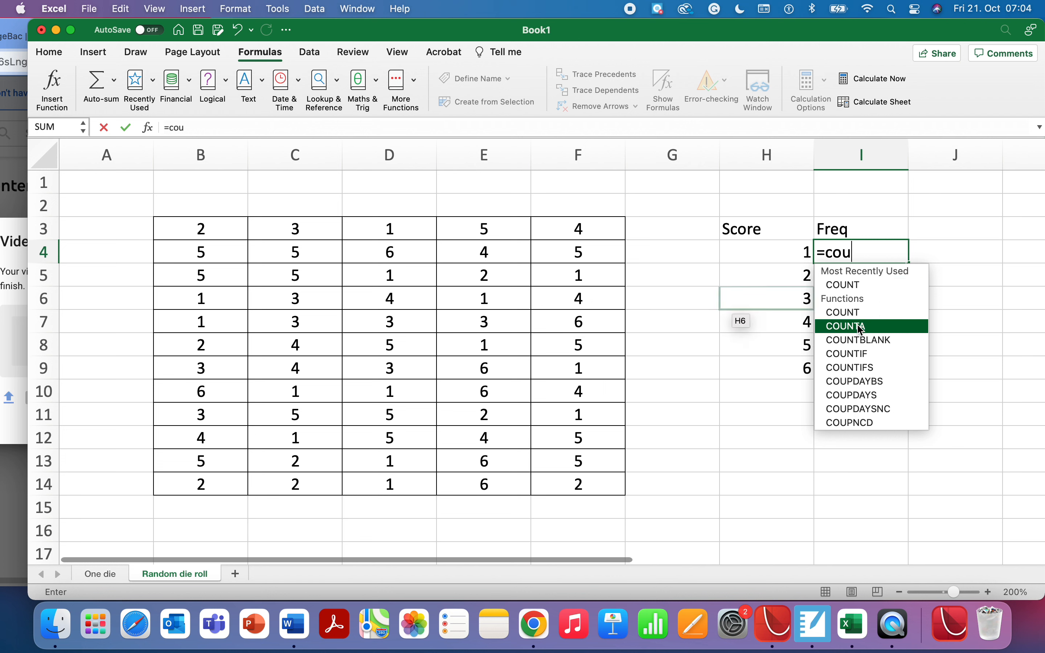
double_click(863, 354)
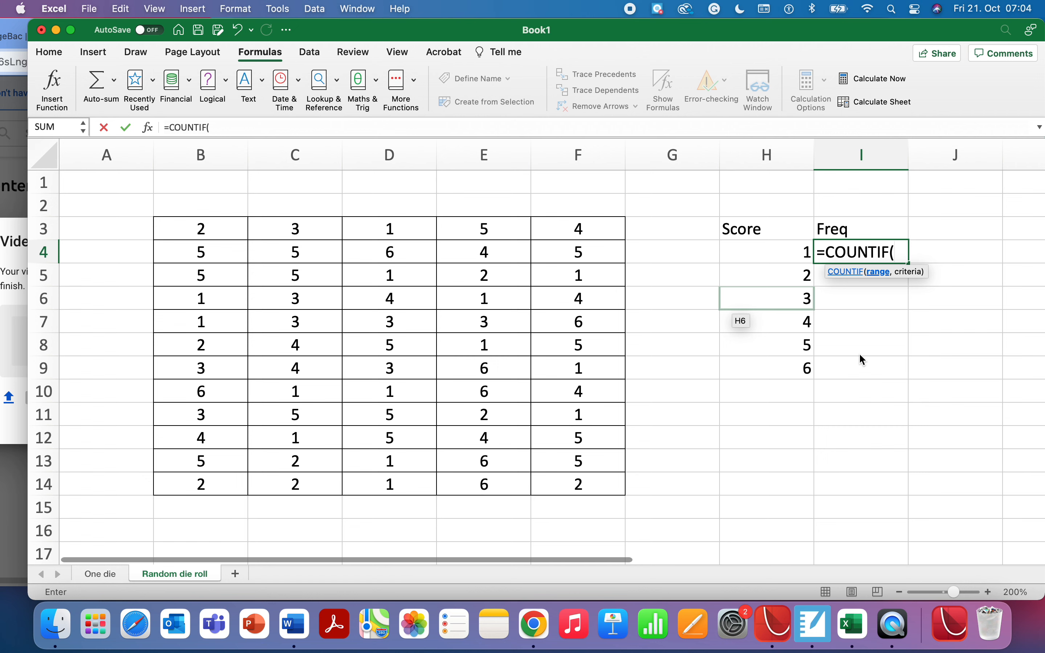
type("group")
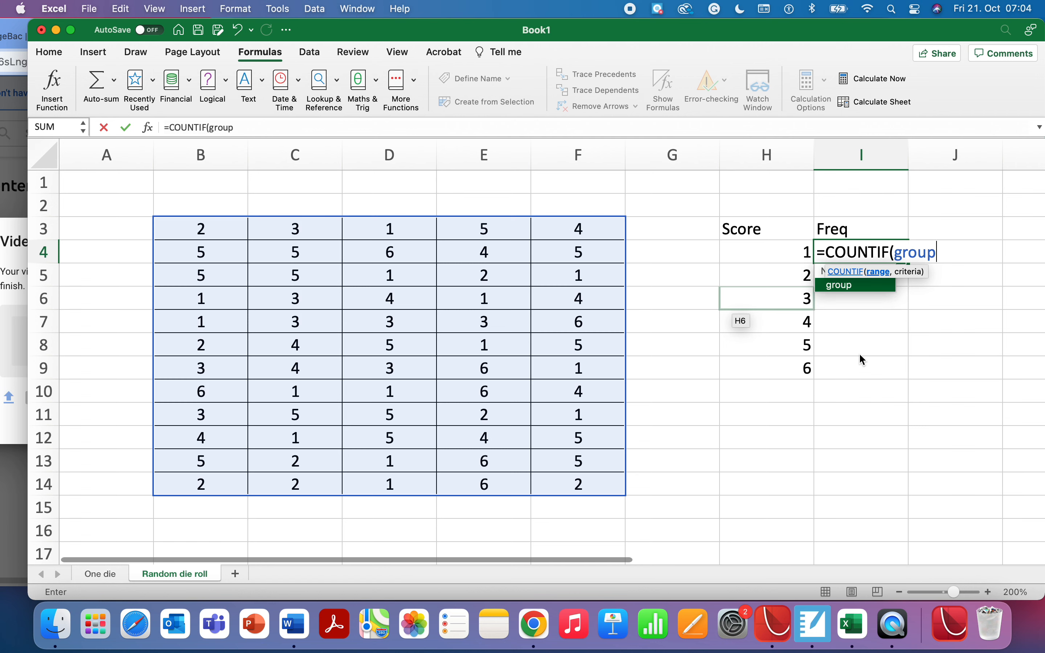
type(",")
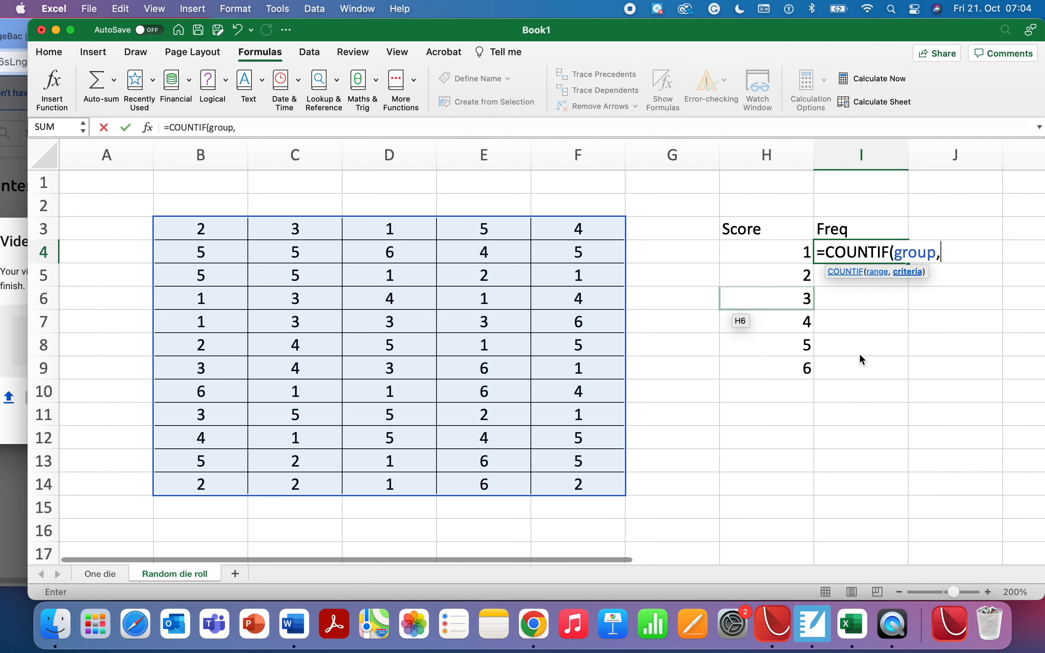
left_click(765, 254)
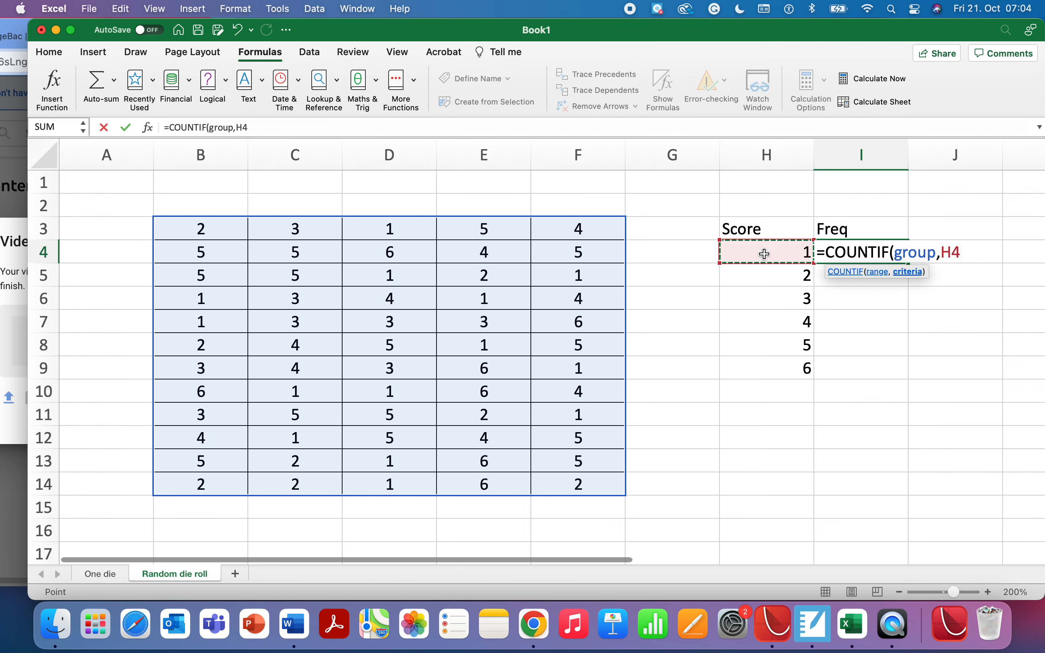
type(")")
key("Return")
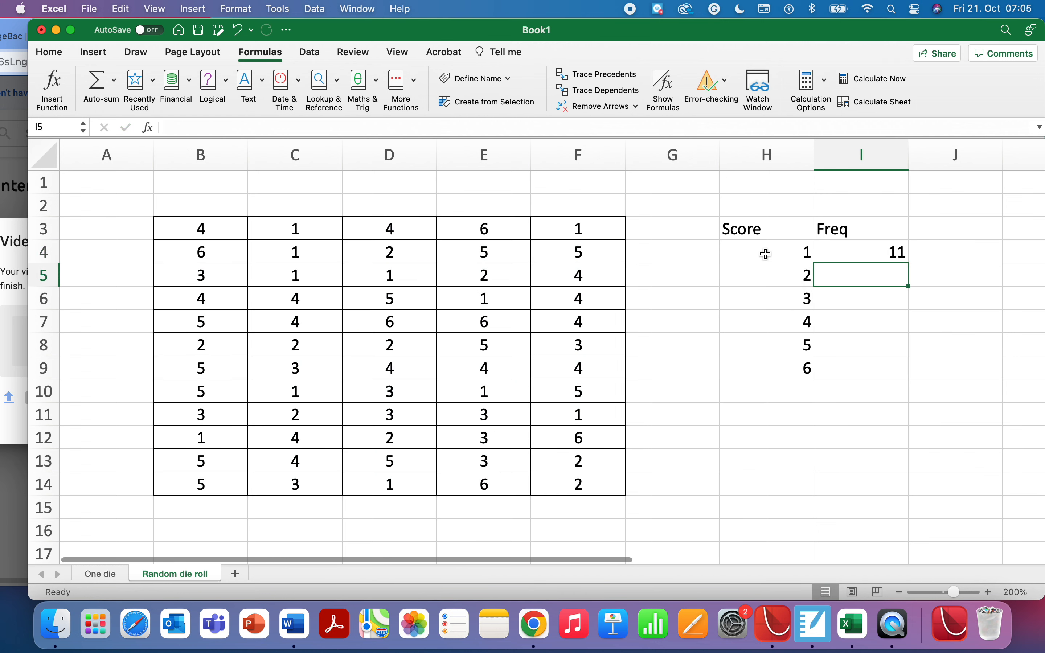
- Review the COUNTIF formula in I4 and fill it down to I9 for the remaining scores
left_click(884, 256)
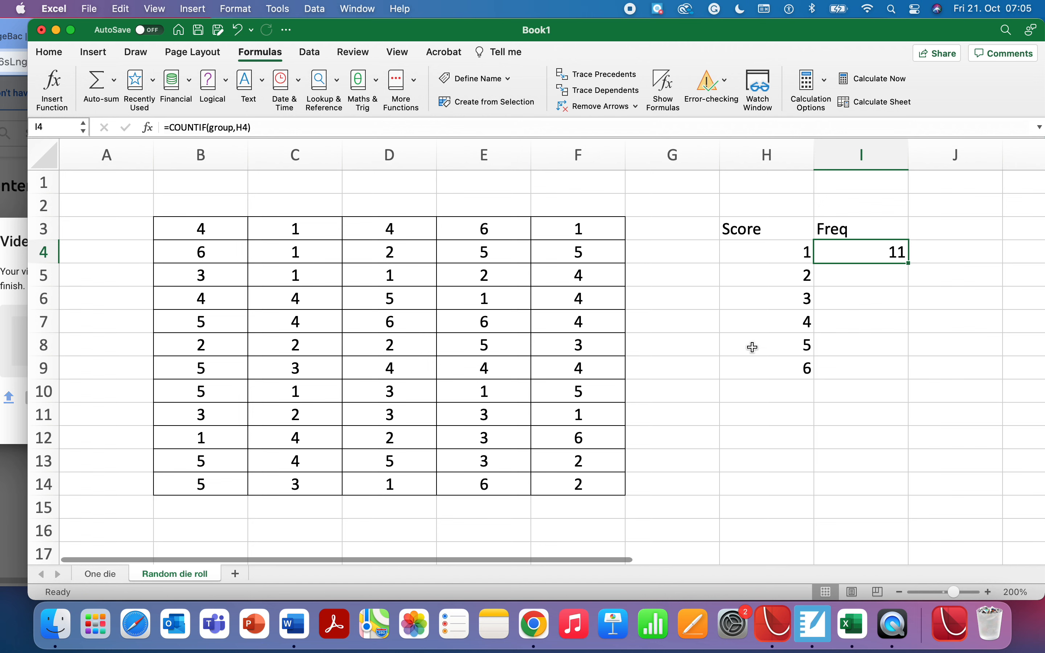
left_click(615, 128)
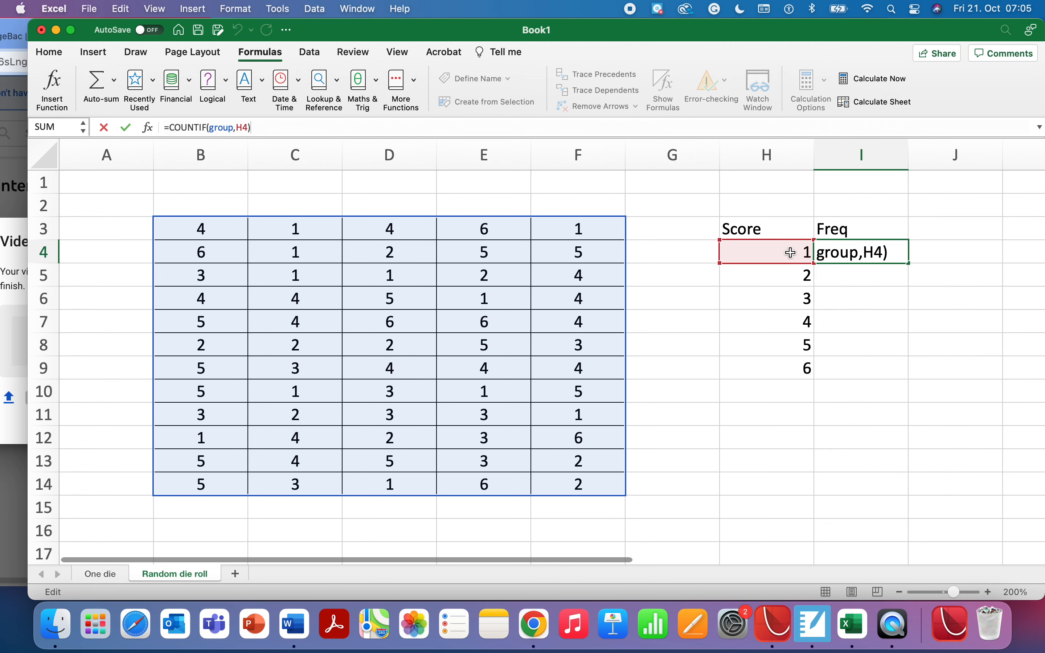
left_click(923, 277)
left_click(890, 257)
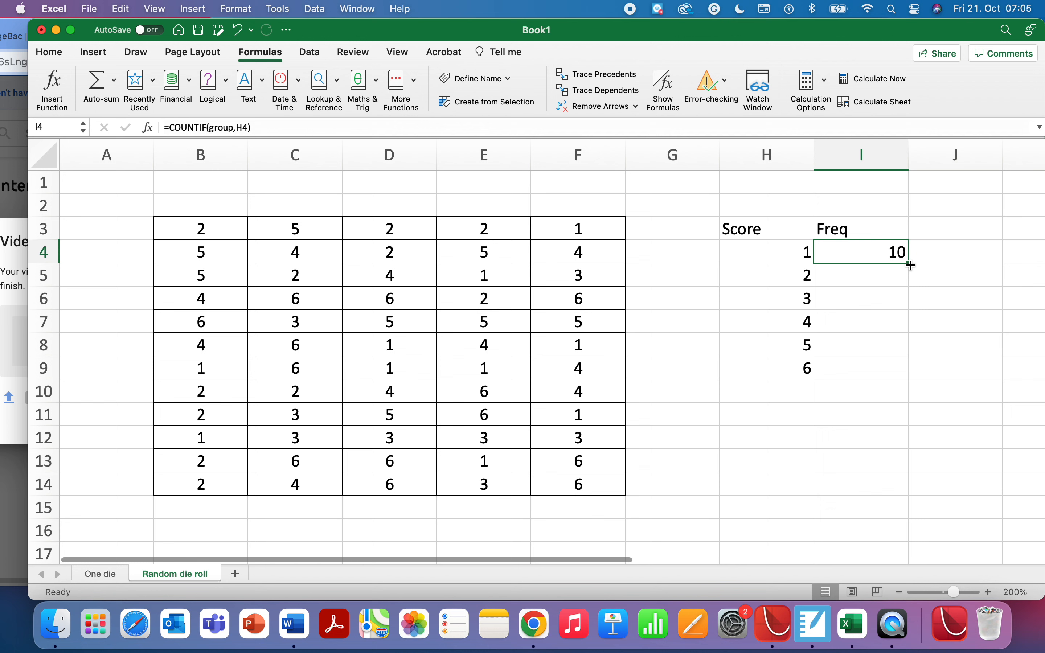
left_click_drag(910, 263, 906, 373)
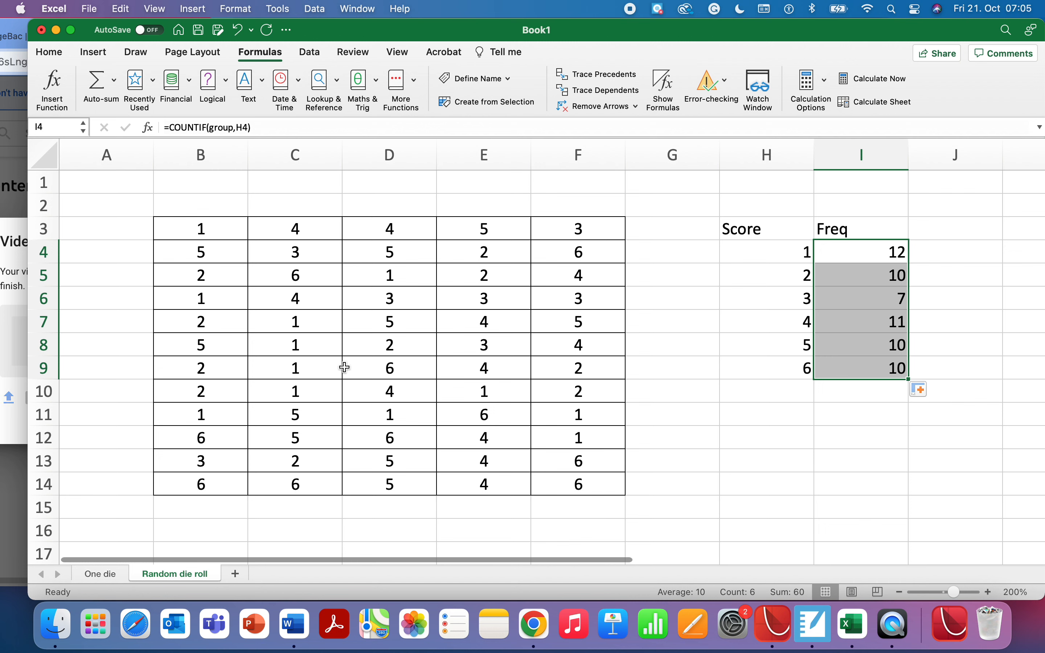
- Copy the die rolls in B3:F14 and paste them as values only, starting at B18
left_click_drag(216, 232, 564, 485)
key("super+c")
scroll(566, 486, "down", 5)
left_click(217, 245)
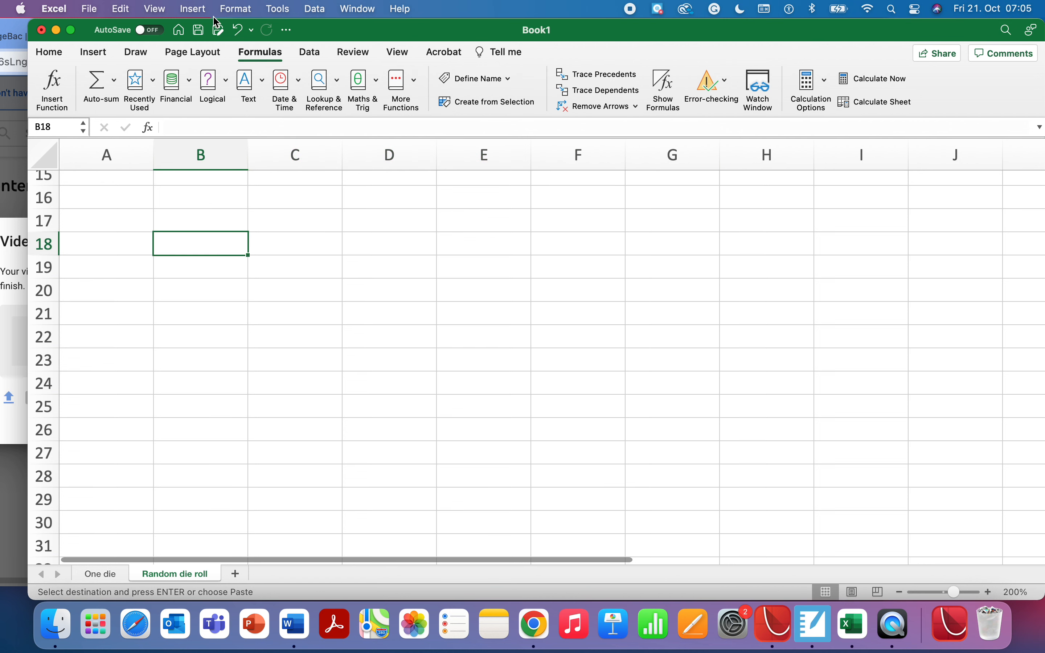
left_click(122, 9)
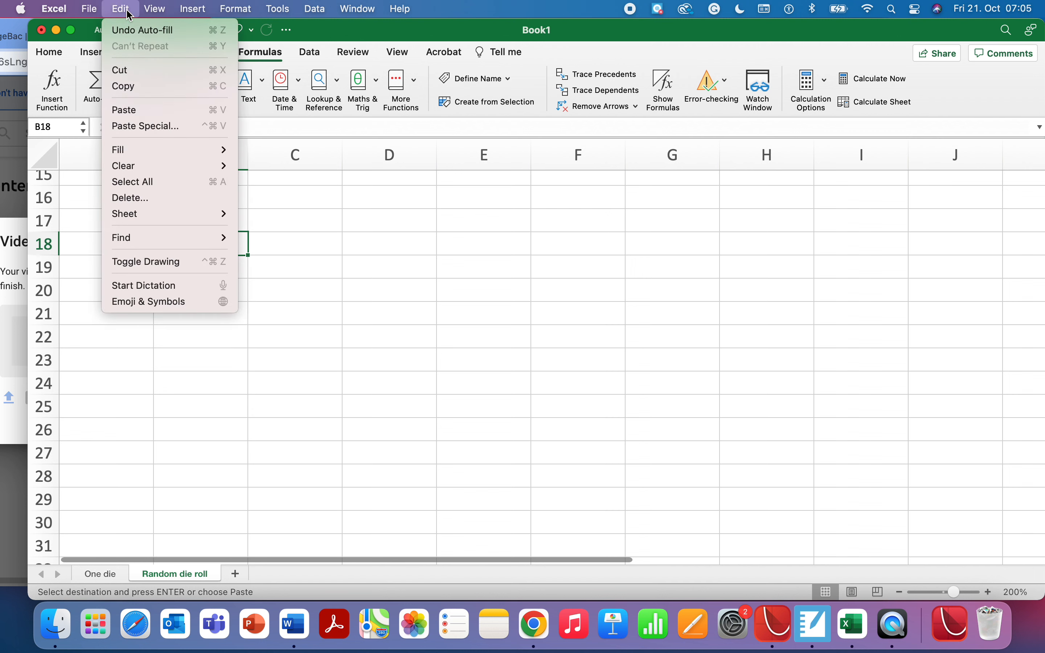
left_click(153, 125)
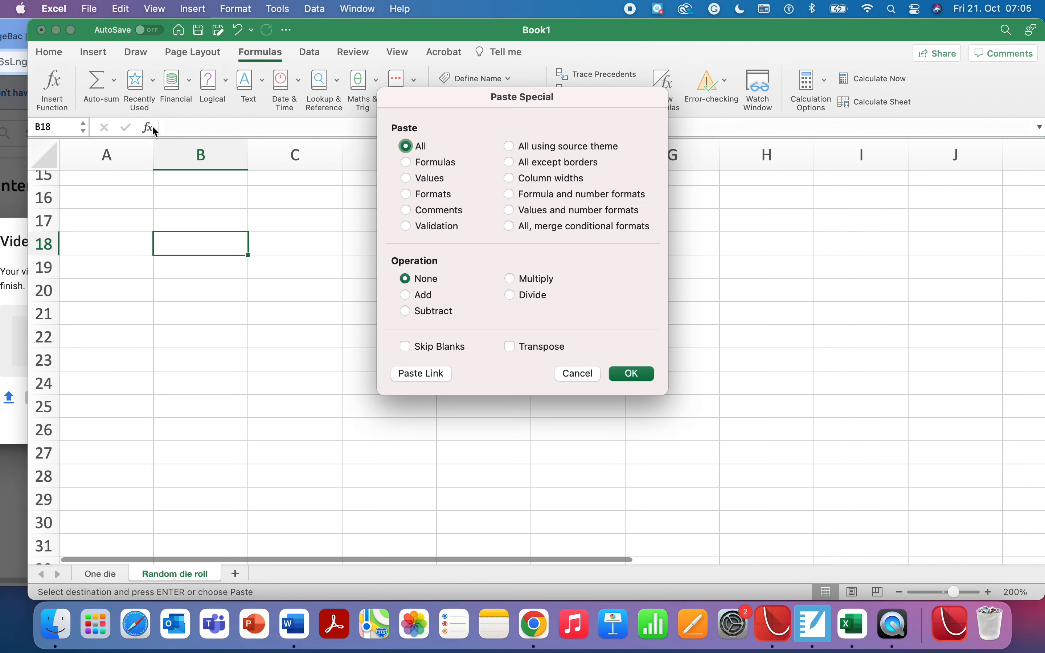
left_click(428, 178)
left_click(633, 375)
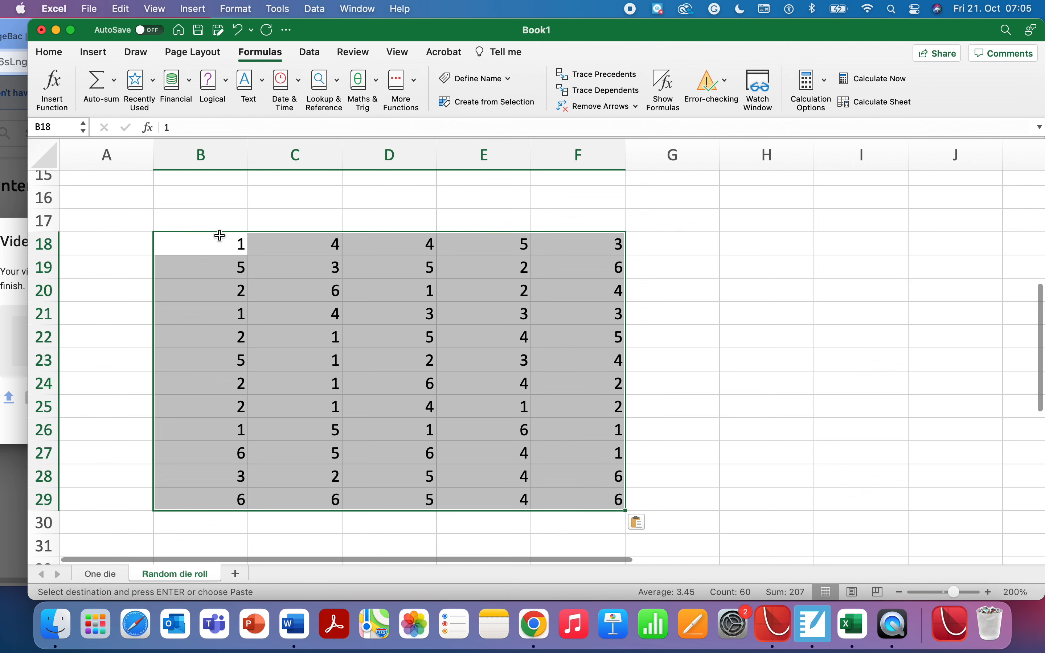
- Examine the contents of the pasted cells in B18:F19 and compare them with the original rolls in B3:F14
left_click(207, 243)
left_click(212, 268)
left_click(282, 249)
left_click(298, 269)
left_click(380, 252)
left_click(419, 272)
left_click(480, 254)
left_click(497, 272)
left_click(583, 248)
left_click(585, 270)
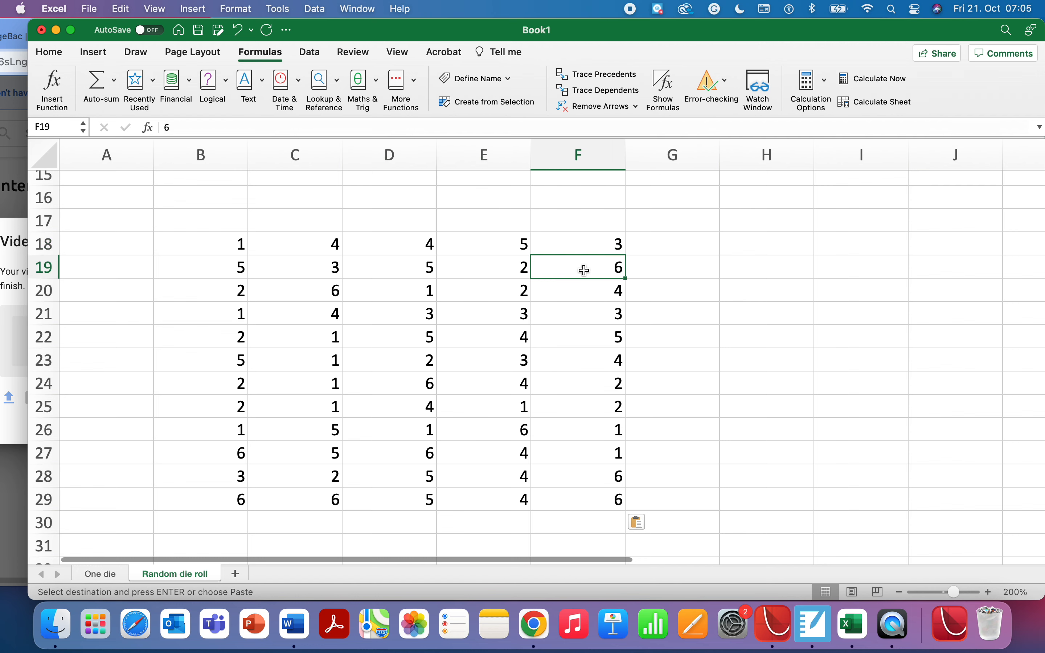
scroll(582, 271, "up", 10)
left_click_drag(205, 227, 553, 479)
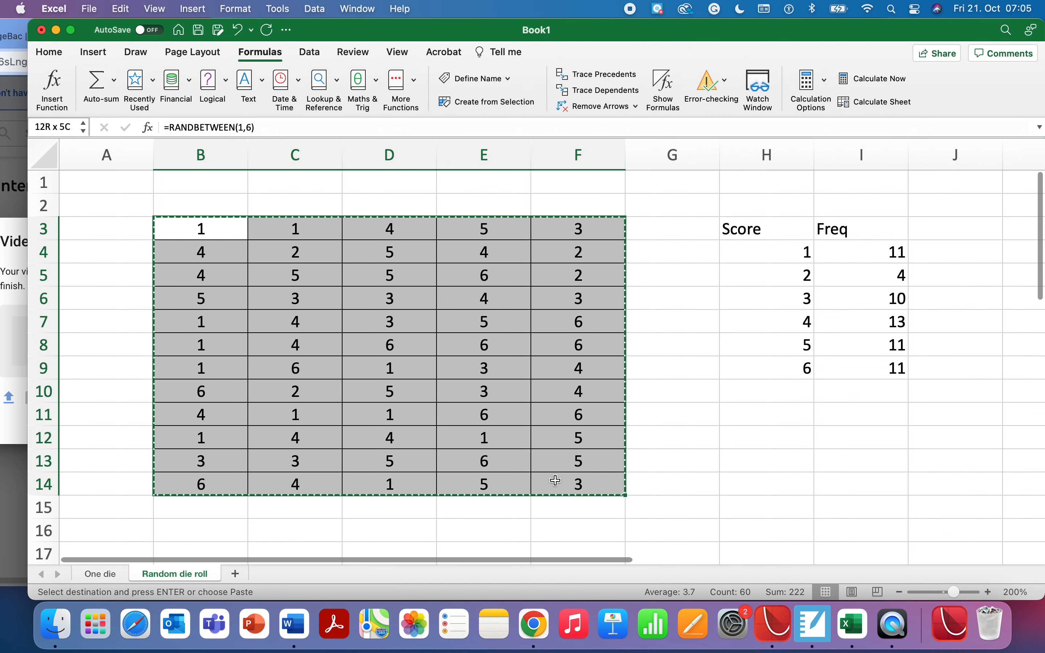
left_click(704, 481)
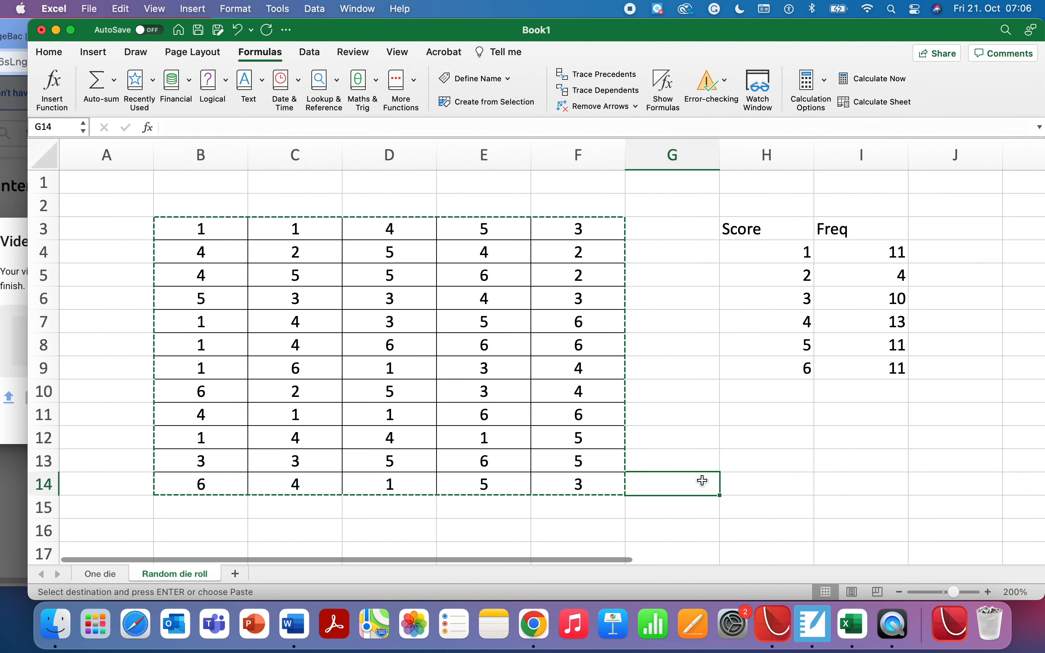
- Label the pasted set of rolls with the heading Experiment 1 in B16
scroll(703, 481, "down", 5)
scroll(702, 481, "up", 1)
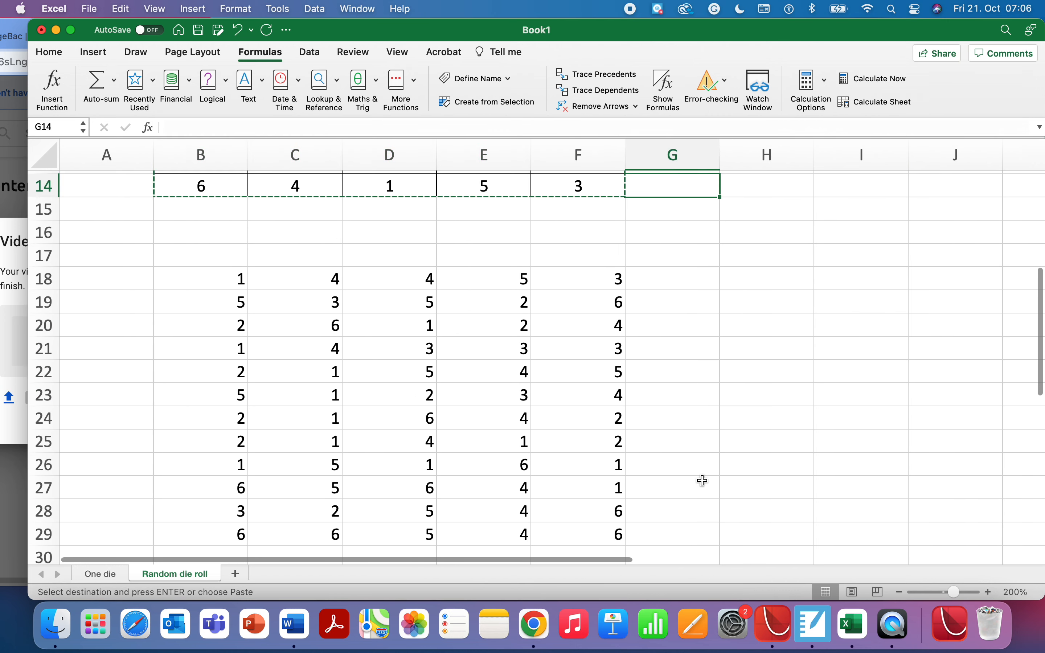
left_click(211, 237)
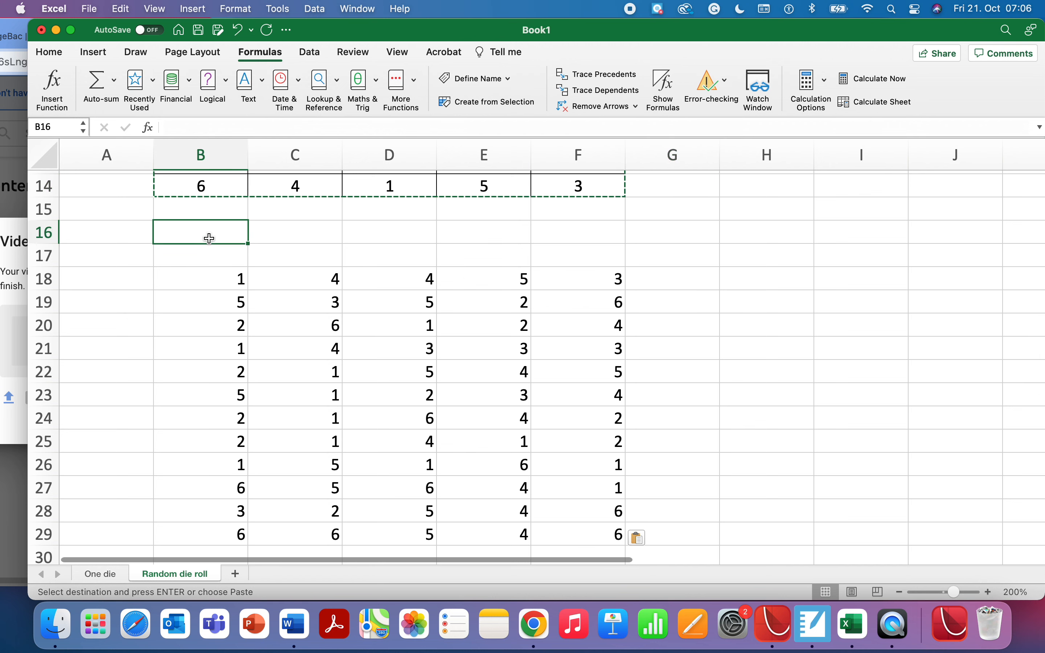
type("Set")
key("BackSpace")
key("BackSpace")
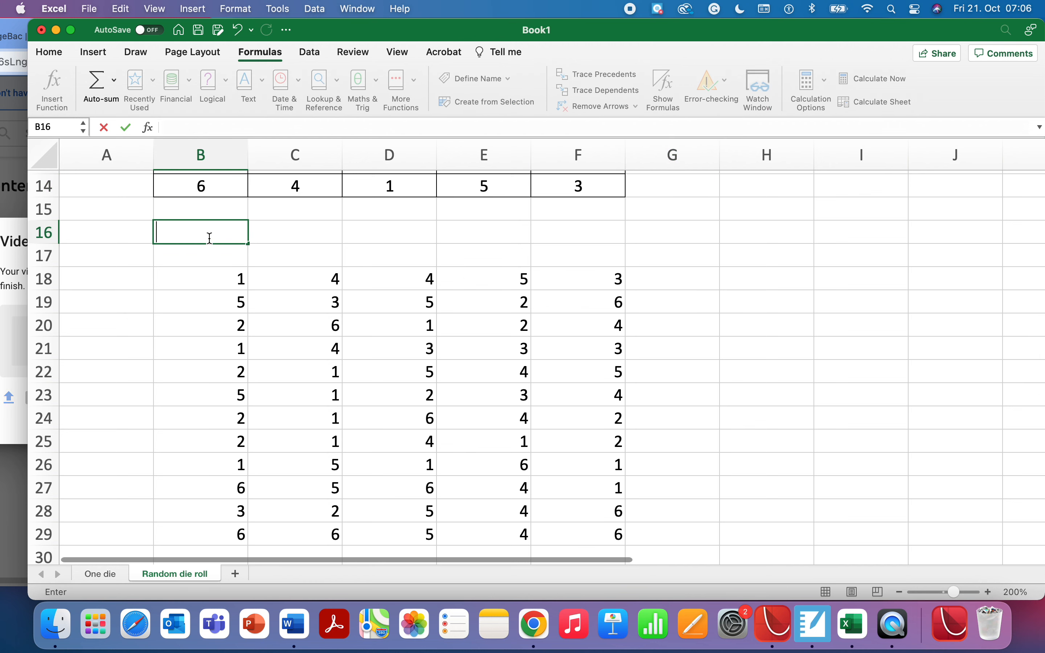
type("Experiment ")
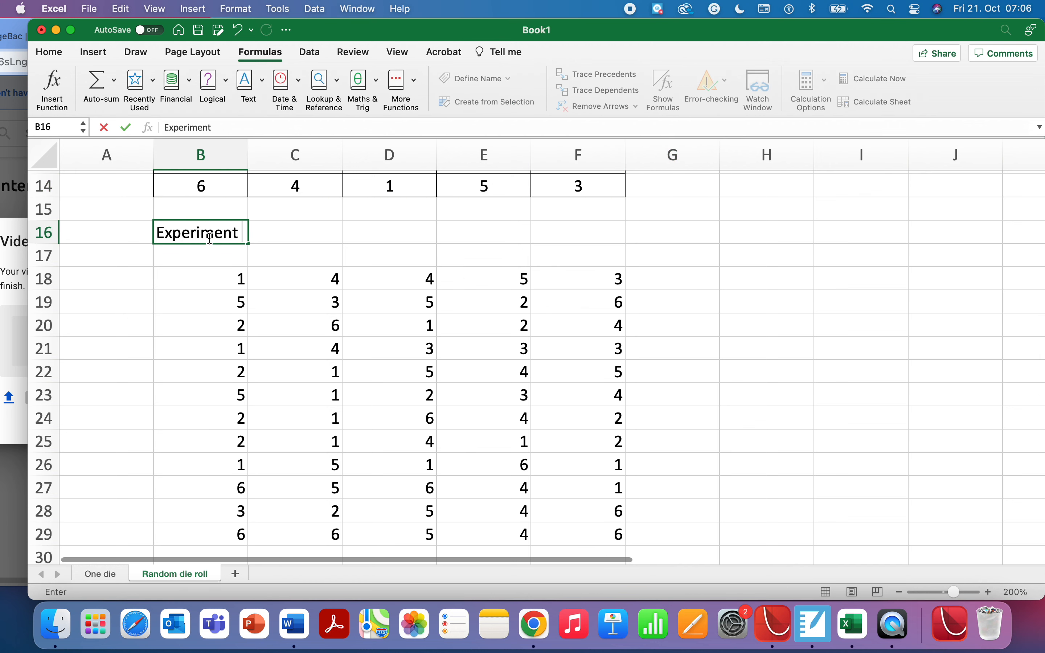
type("1")
left_click(314, 247)
- Enter the heading Experiment 2 in B31, below the first pasted set of rolls
scroll(310, 245, "down", 10)
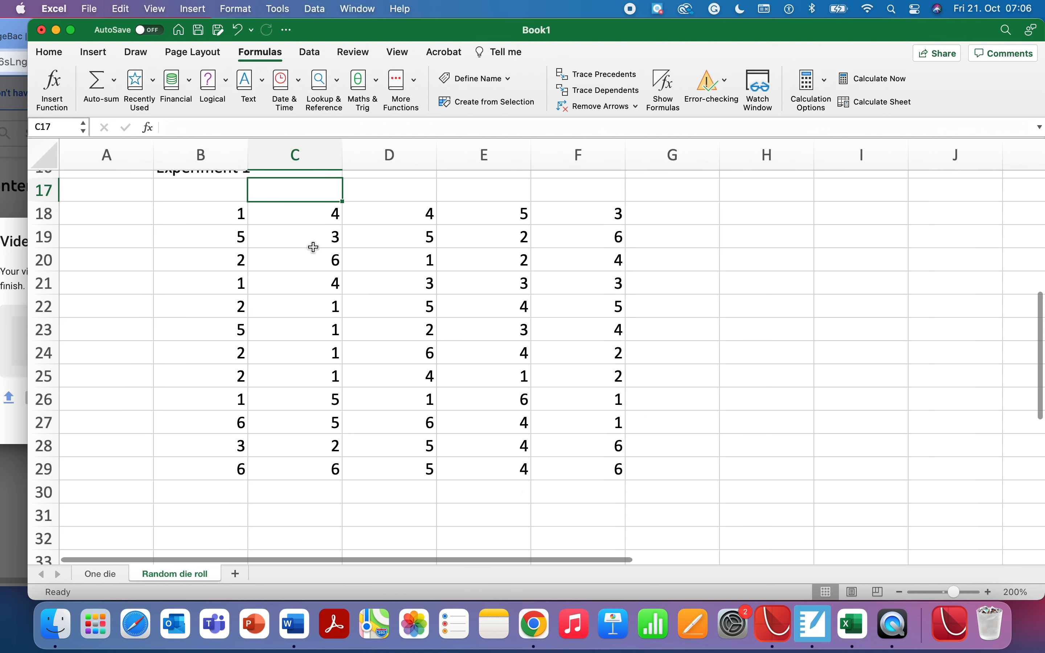
left_click(209, 334)
type("E")
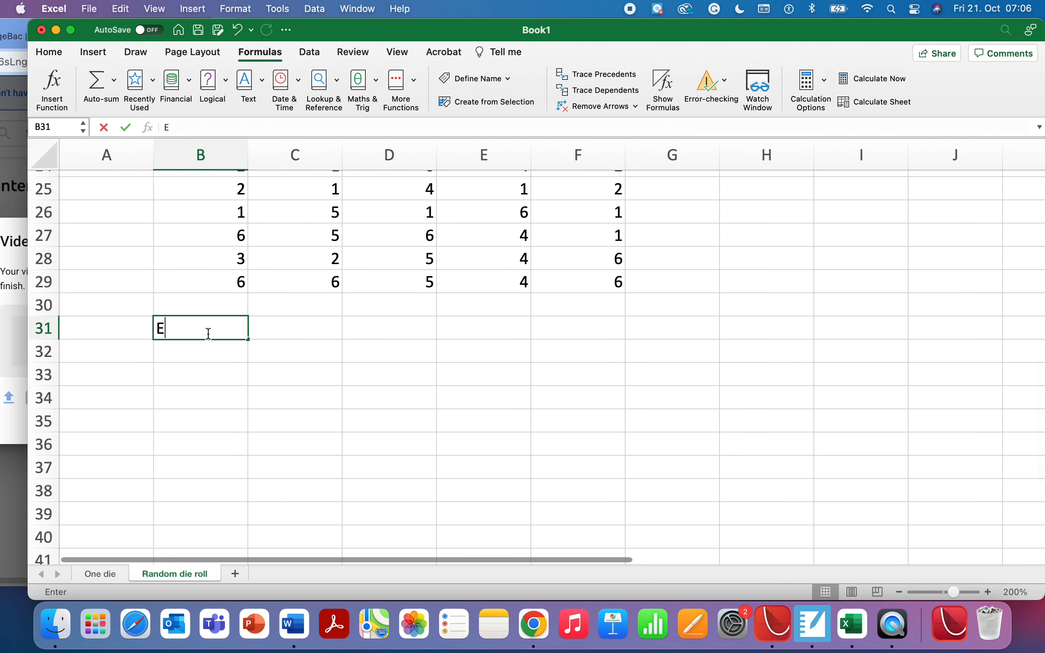
type("xperiment ")
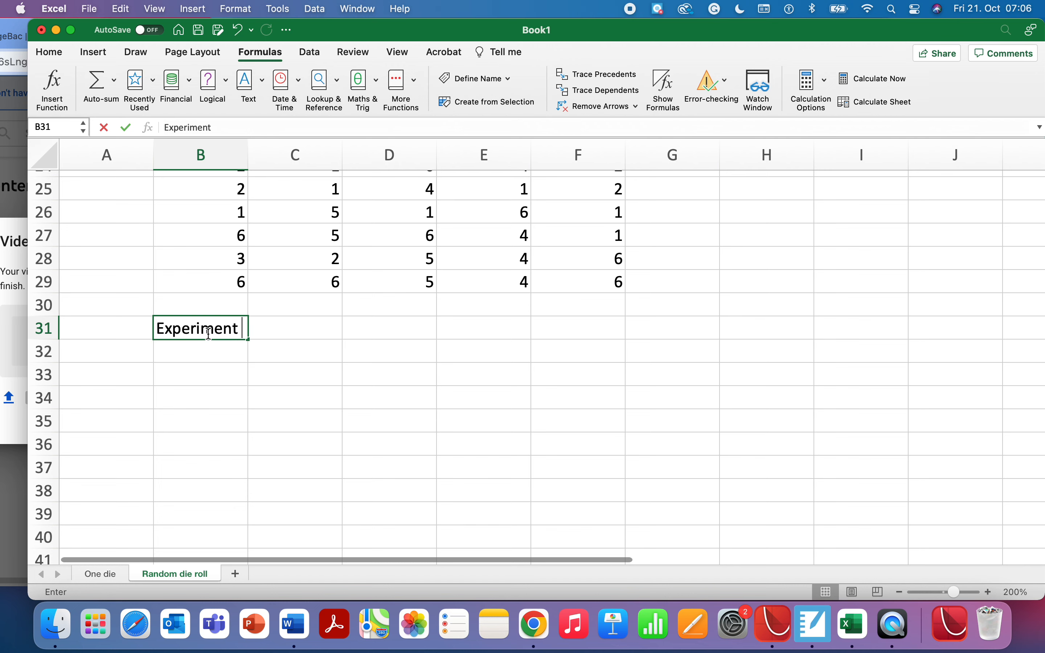
type("2")
key("Return")
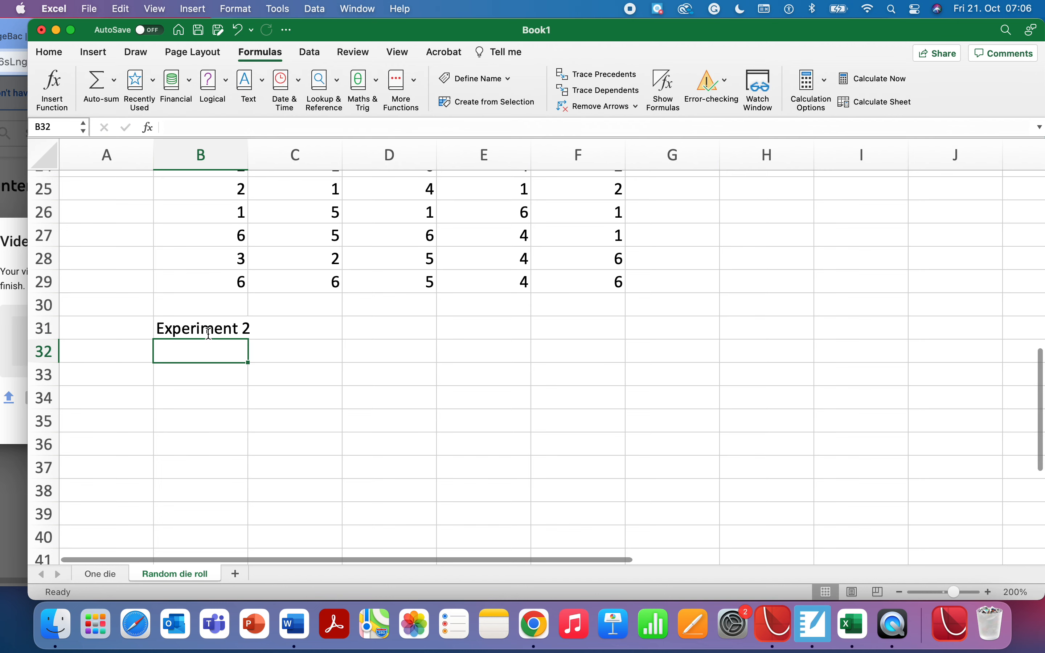
- Copy the die rolls in B3:F14 and paste them as values only under the Experiment 2 heading, starting at B33
scroll(208, 333, "up", 10)
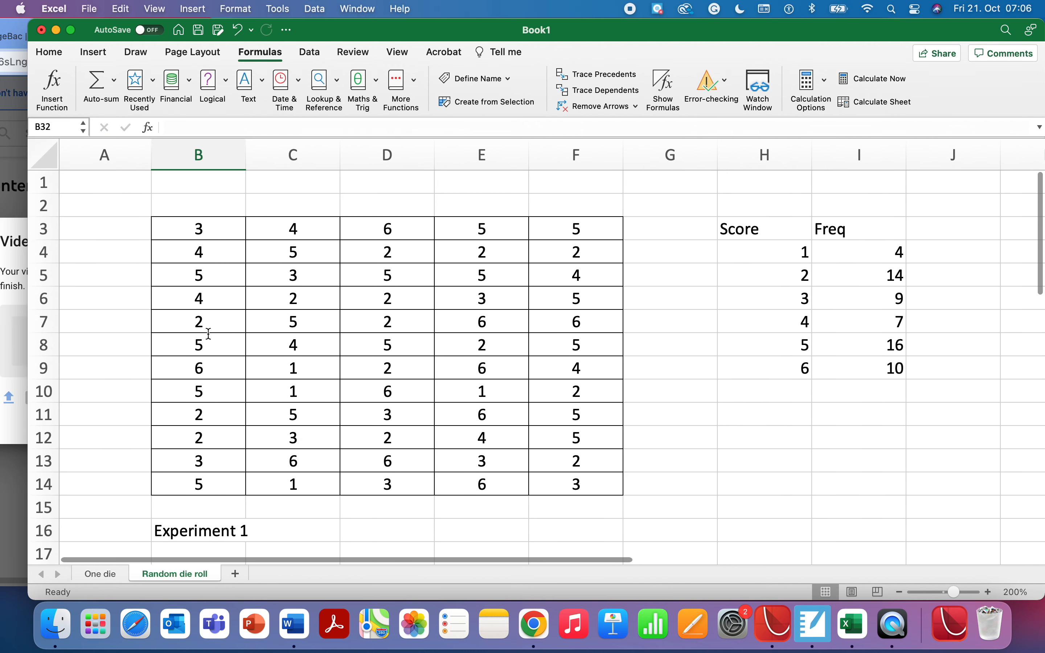
scroll(208, 334, "down", 5)
left_click_drag(221, 264, 602, 261)
scroll(601, 260, "up", 5)
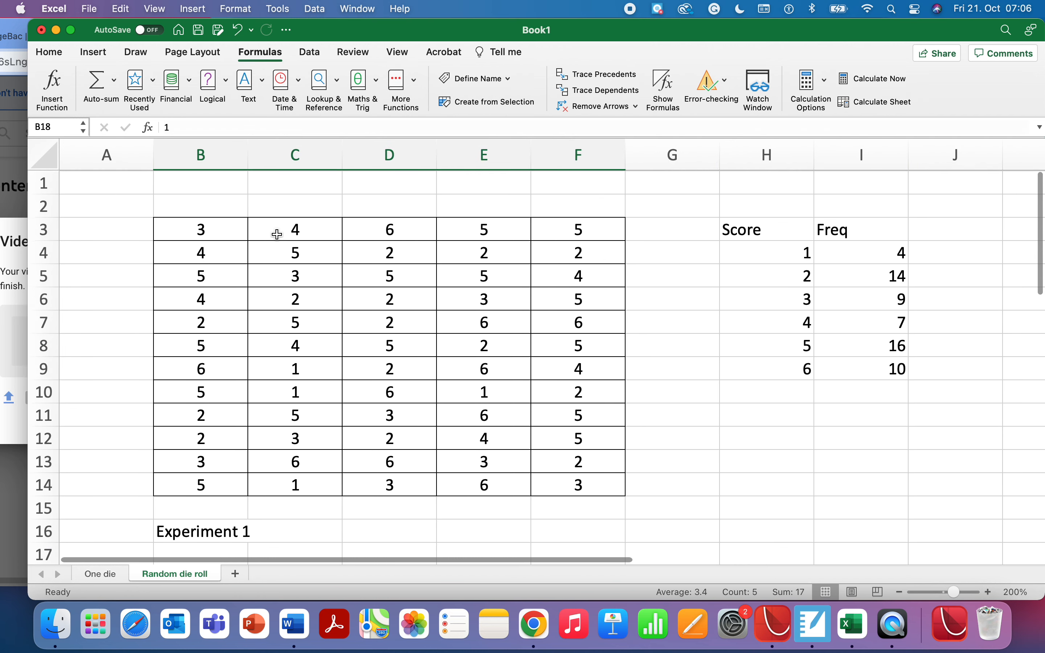
left_click_drag(234, 228, 565, 482)
key("super+c")
scroll(564, 480, "down", 10)
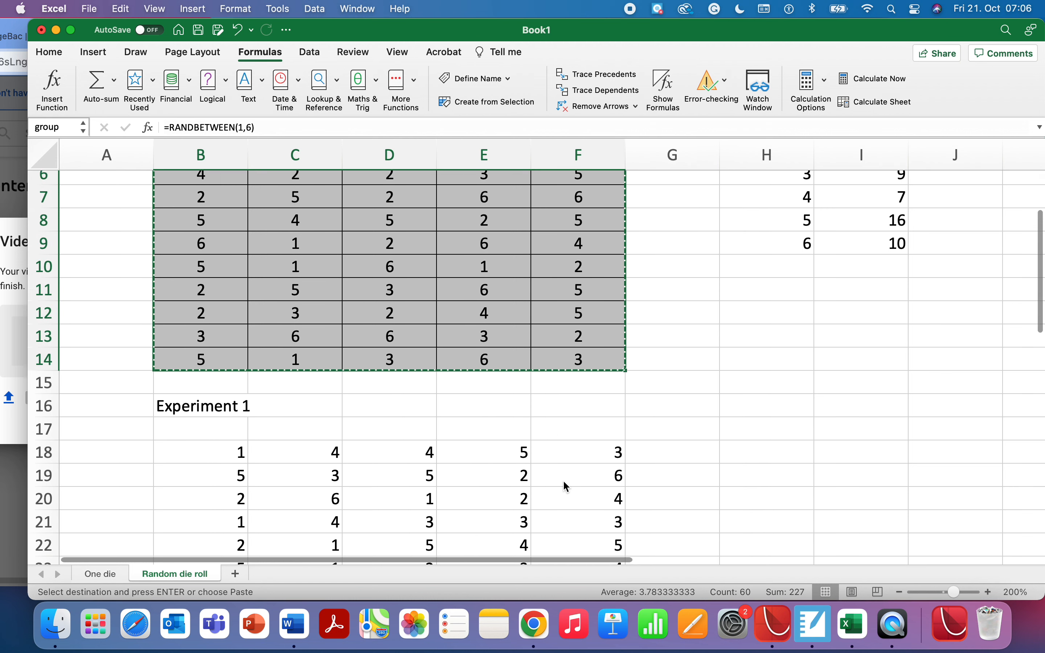
left_click(235, 365)
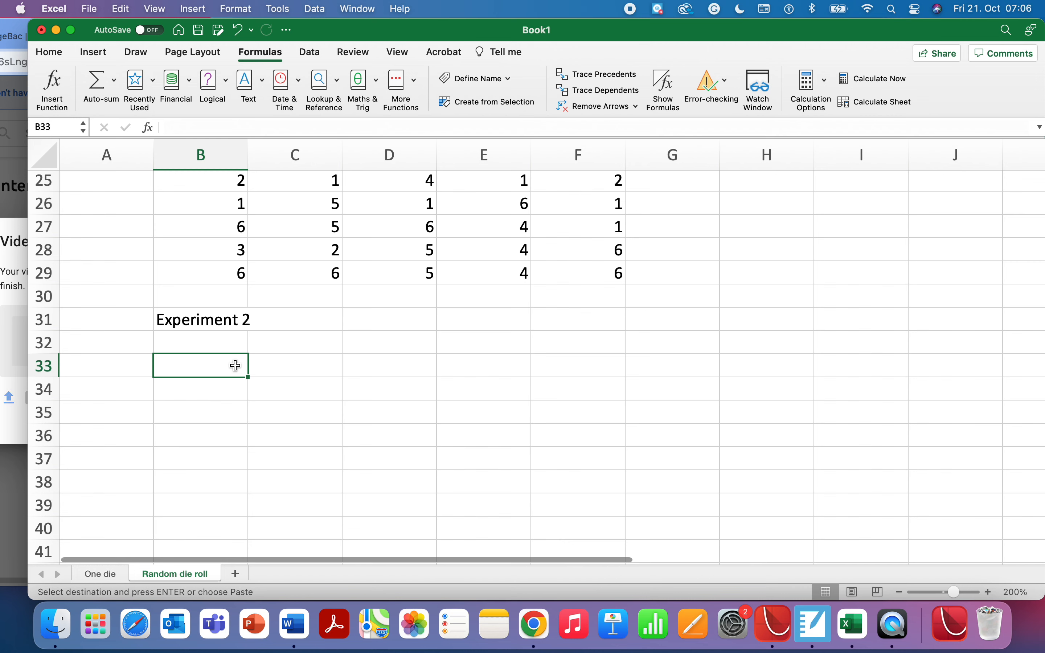
left_click(131, 12)
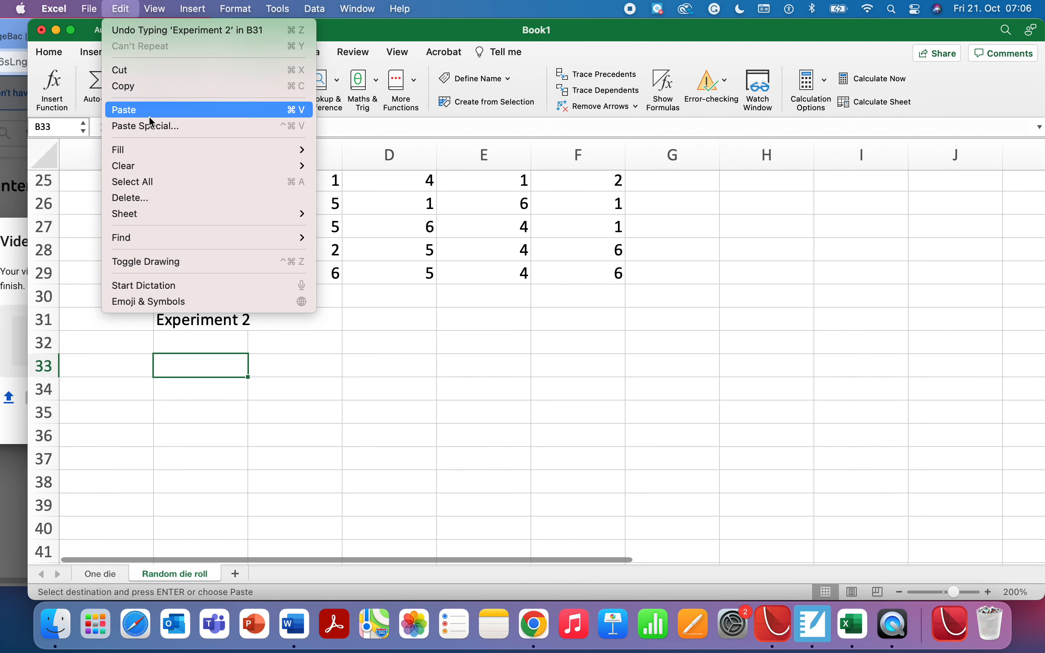
left_click(156, 128)
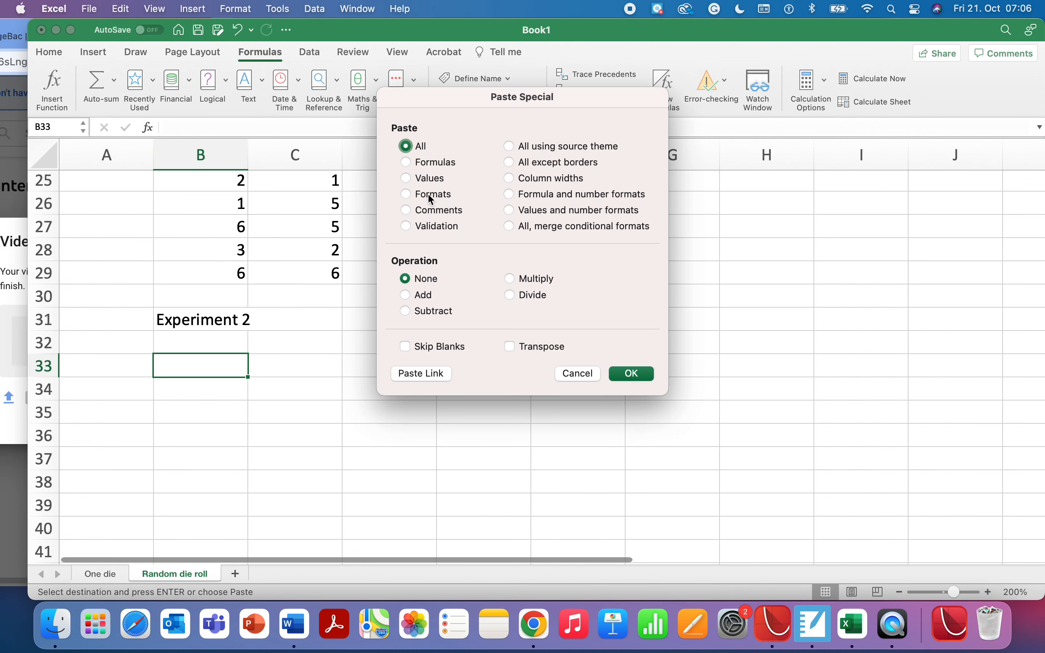
left_click(430, 180)
left_click(632, 373)
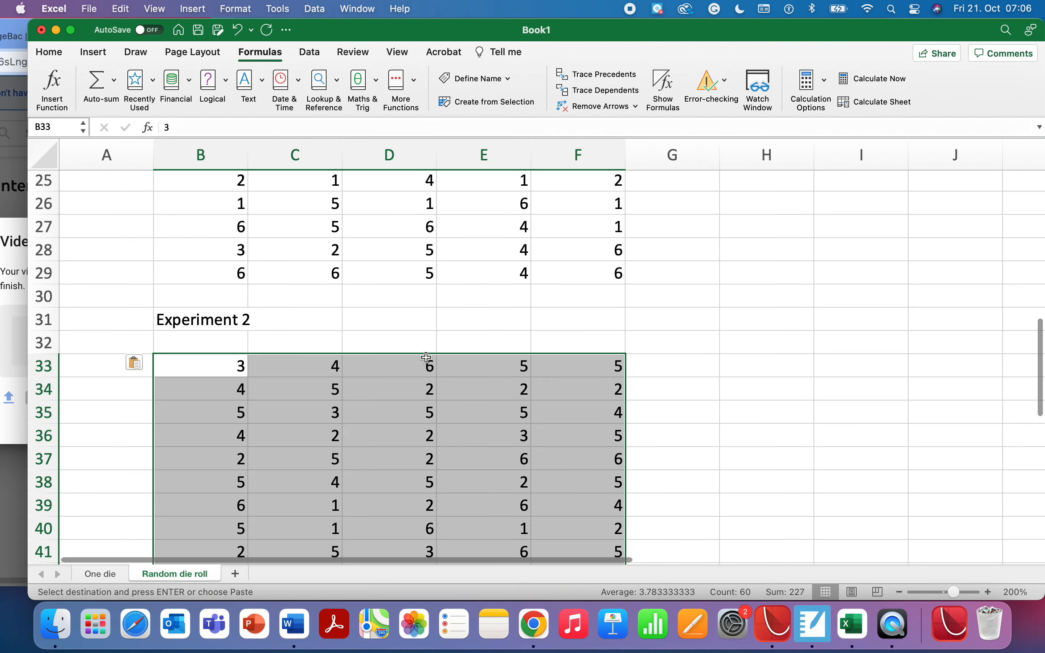
- Compare the pasted Experiment 2 rolls with the generator table and inspect the contents of cells B33 to F33
scroll(423, 357, "up", 6)
scroll(423, 357, "up", 4)
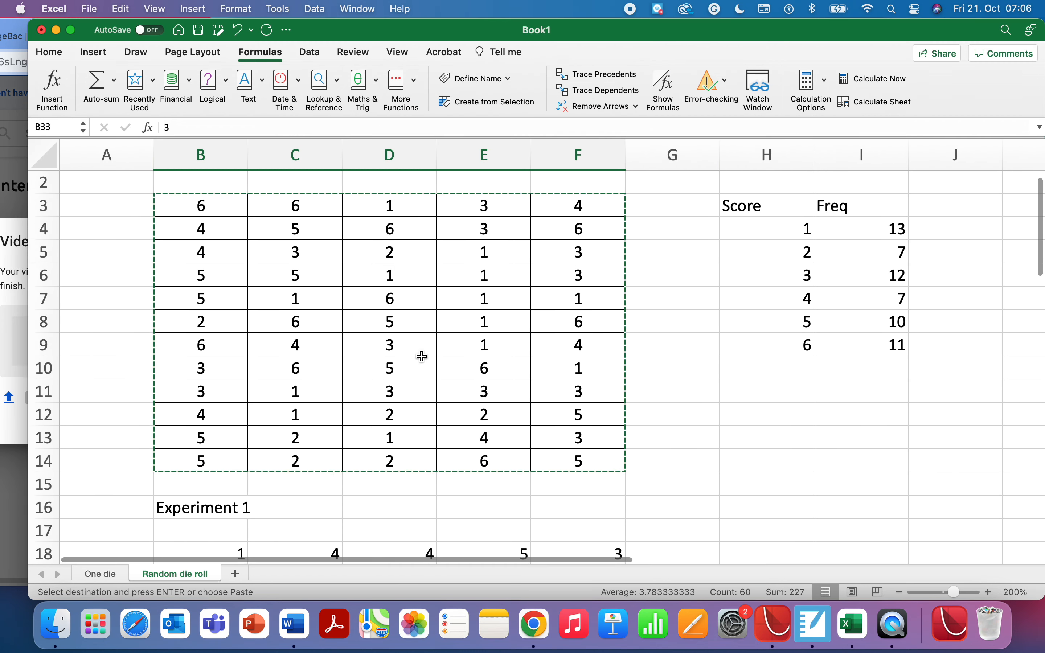
scroll(423, 356, "down", 5)
scroll(423, 356, "down", 4)
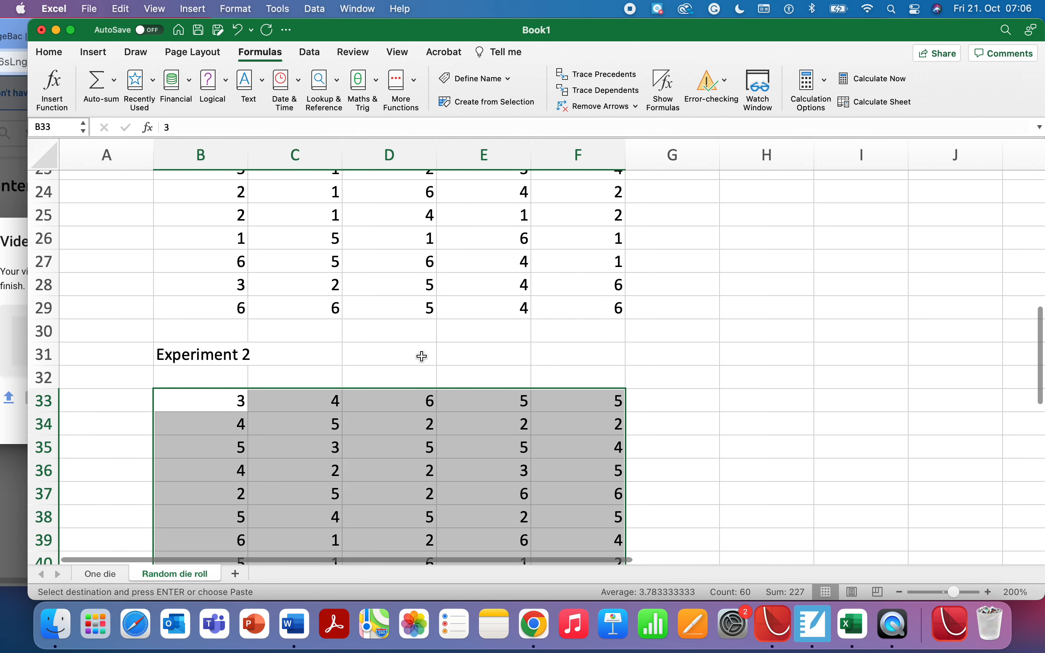
left_click(218, 370)
left_click(309, 371)
left_click(409, 370)
left_click(509, 370)
left_click(602, 370)
- Copy the current die rolls in B3:F14 and paste them as values only, starting at B48
scroll(604, 374, "up", 1)
scroll(604, 375, "up", 10)
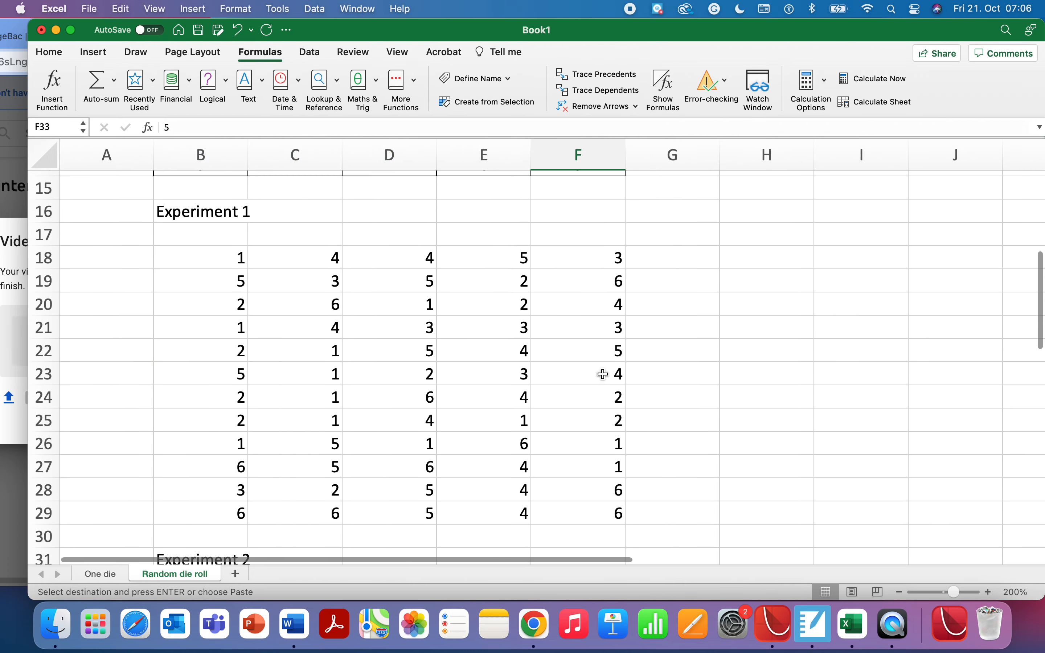
left_click_drag(197, 230, 569, 483)
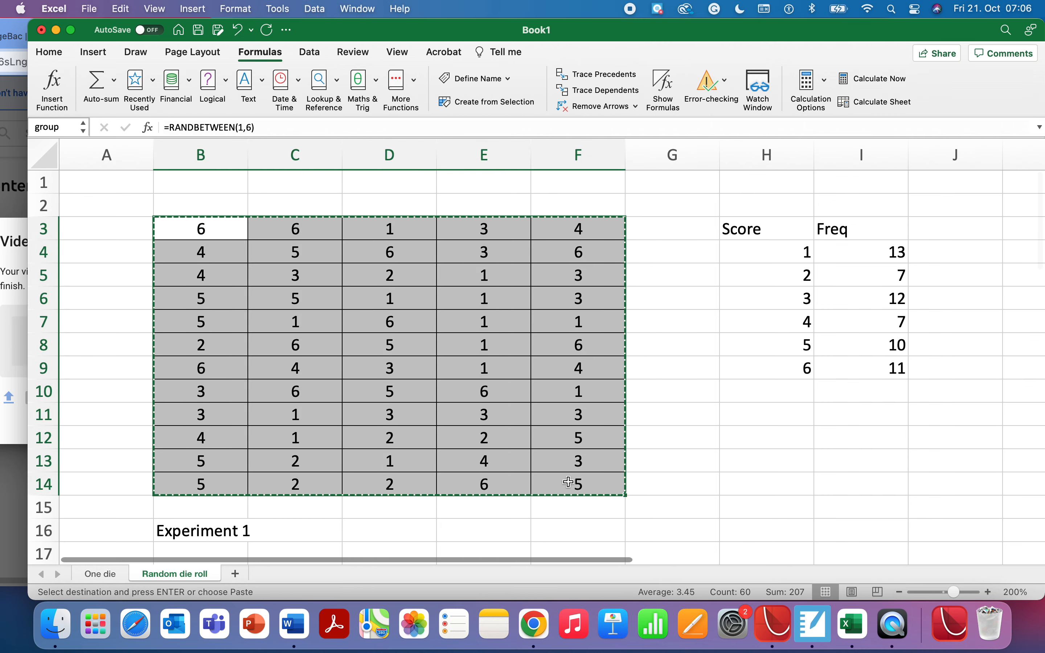
scroll(570, 483, "down", 14)
scroll(570, 483, "down", 2)
left_click(234, 359)
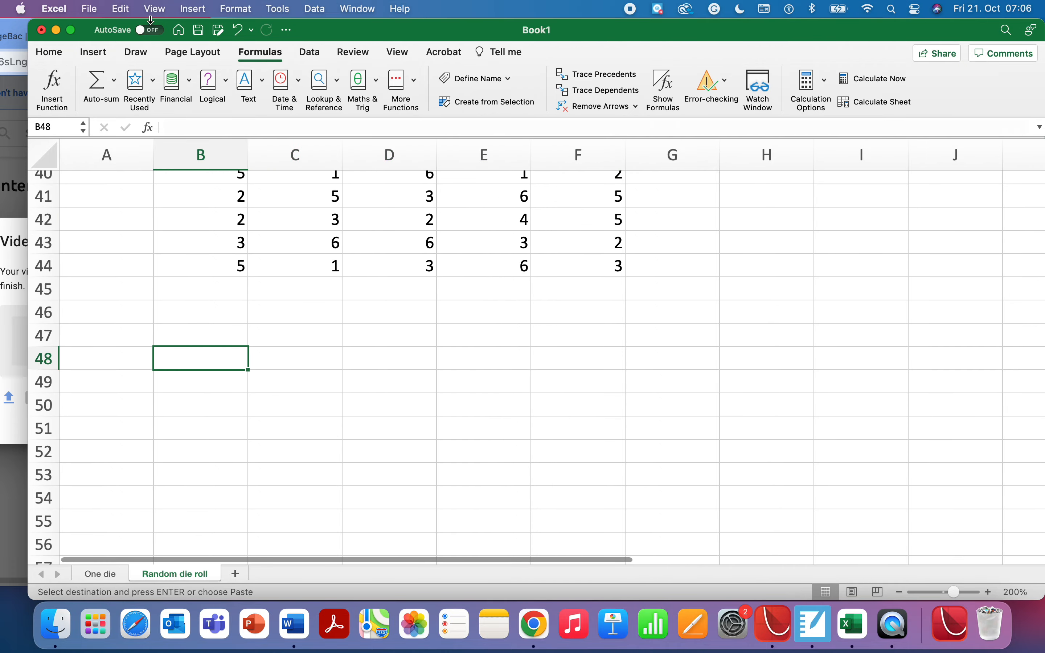
left_click(122, 9)
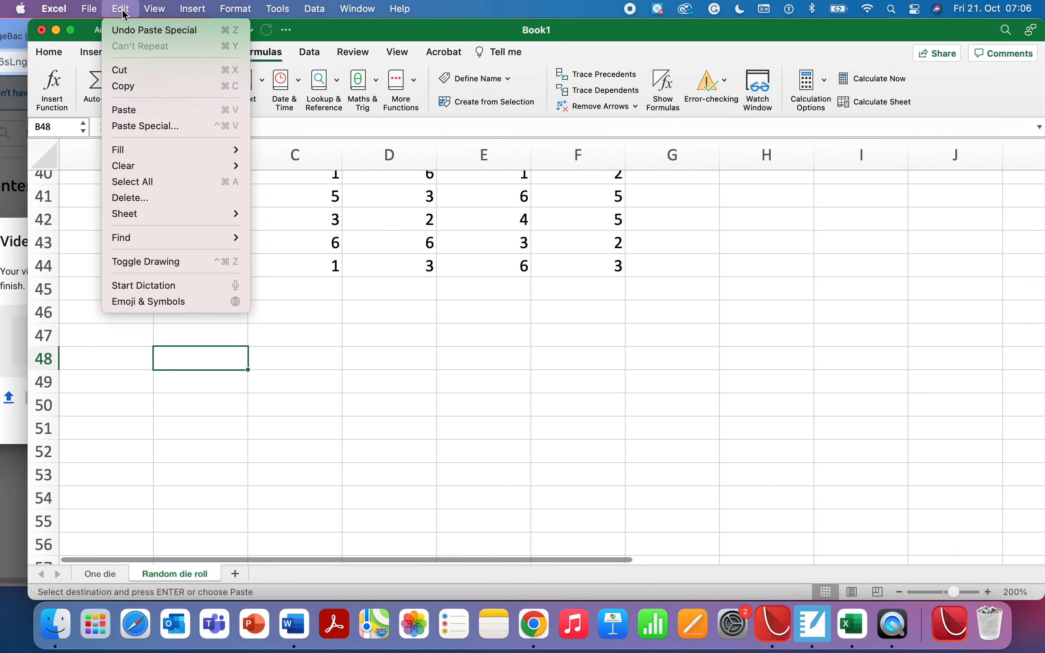
left_click(144, 127)
left_click(432, 179)
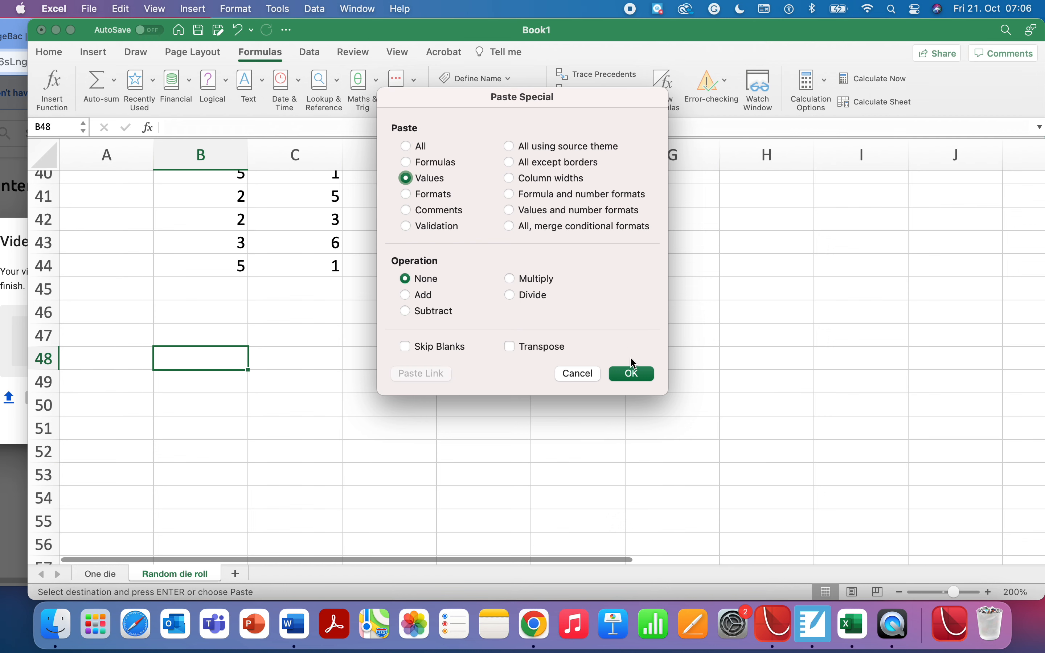
left_click(634, 374)
- Label the third pasted set of rolls with the heading Experiment 3 in B46
left_click(234, 311)
scroll(234, 314, "up", 8)
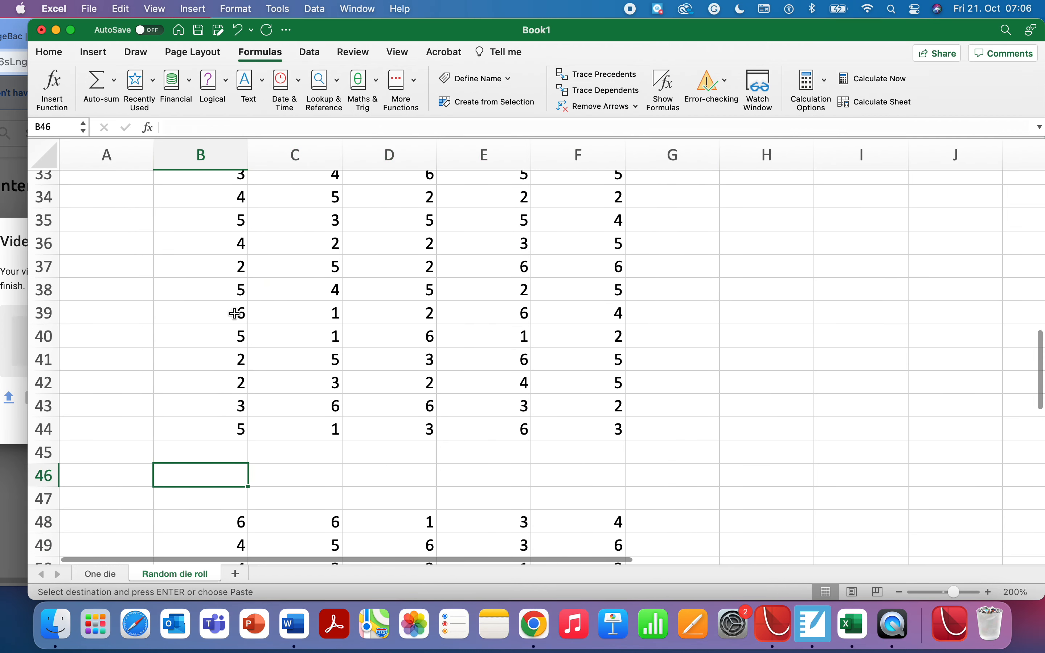
scroll(234, 313, "up", 3)
scroll(234, 314, "down", 8)
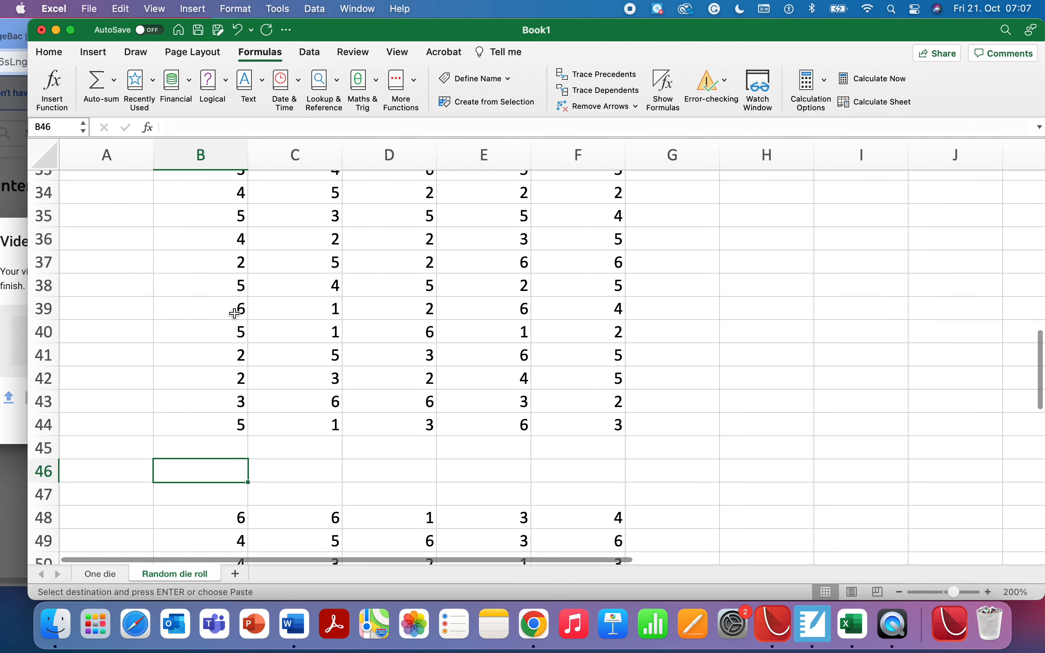
type("Exper")
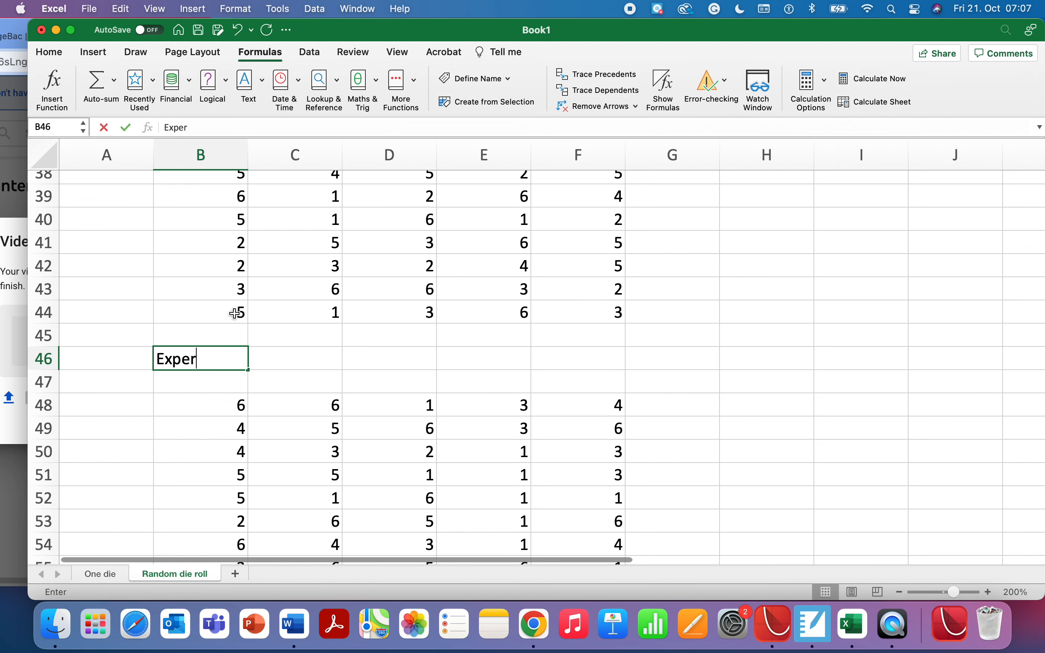
type("iment 3")
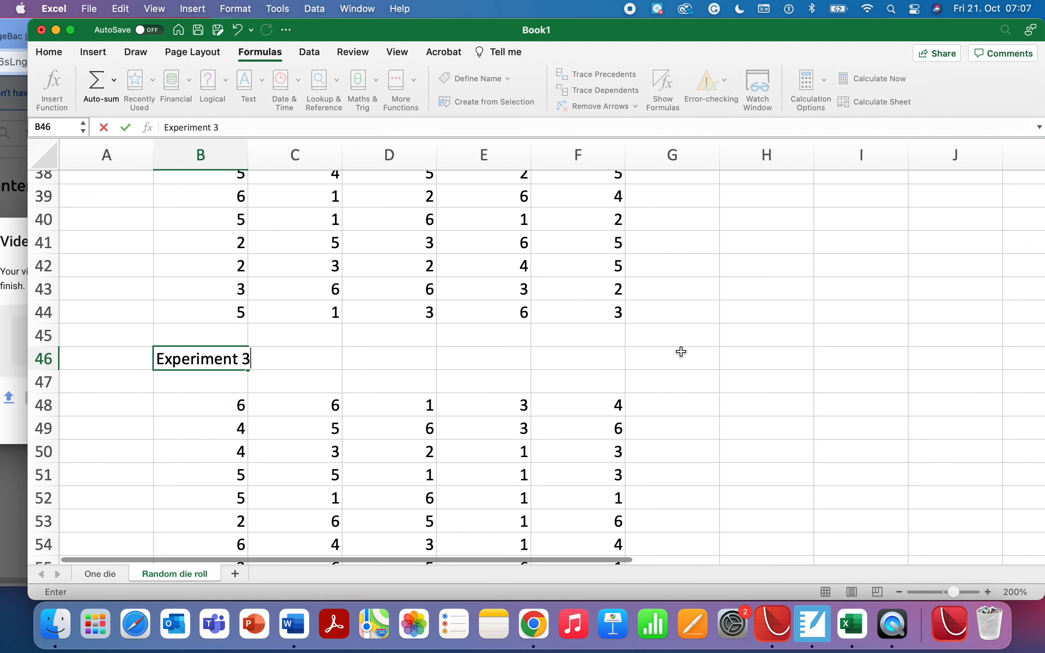
left_click(682, 352)
- Add the column heading Exp Prob in J3, beside the Score and Freq headings
scroll(682, 352, "up", 6)
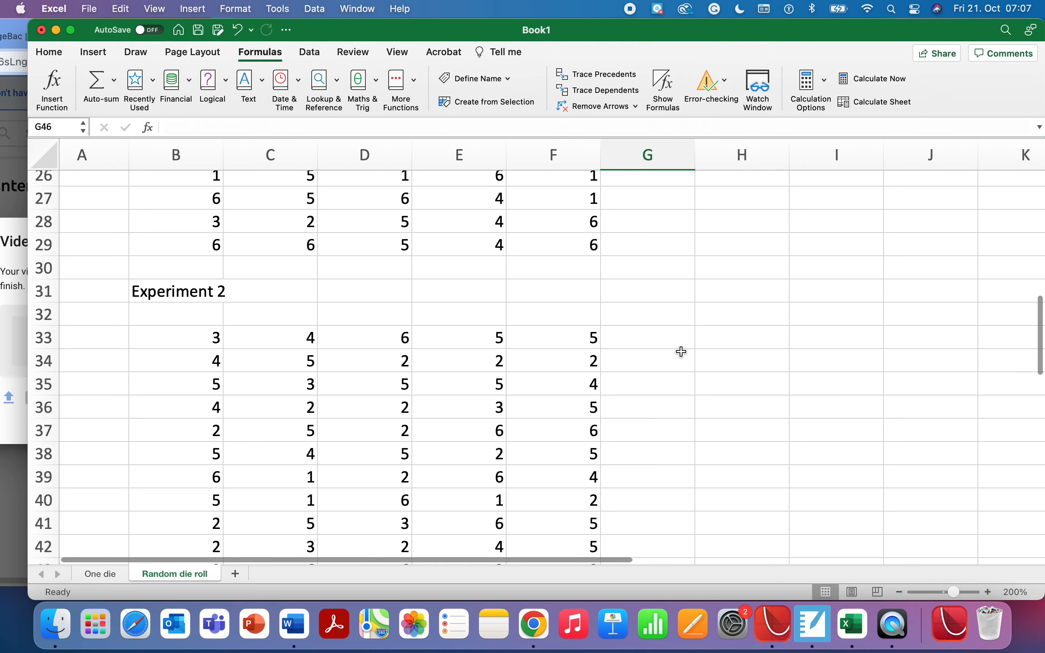
scroll(749, 321, "up", 10)
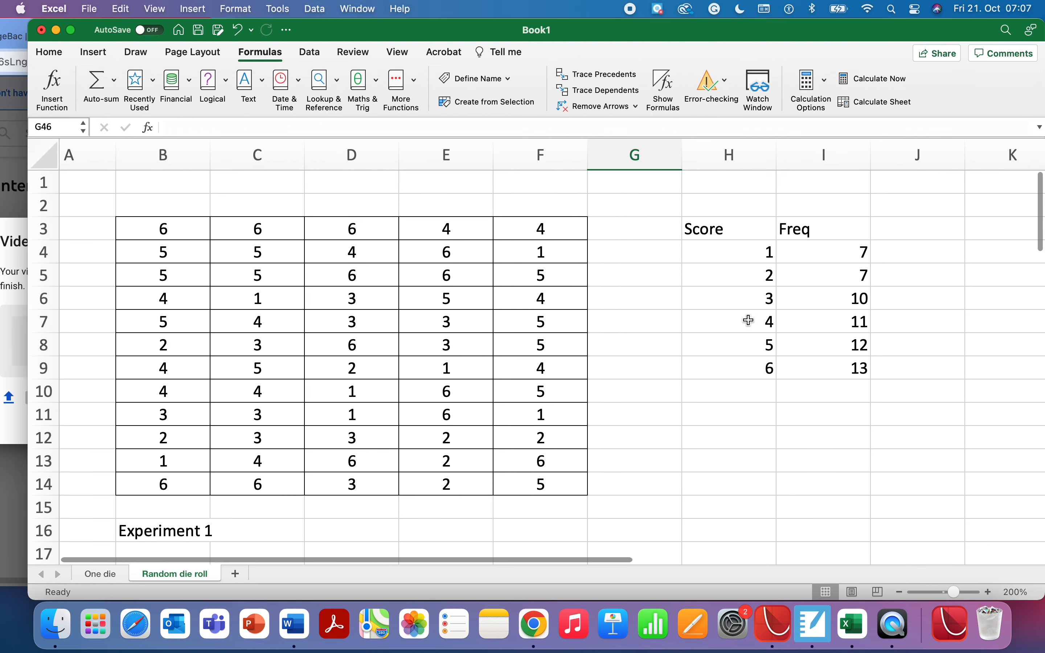
left_click_drag(727, 234, 814, 367)
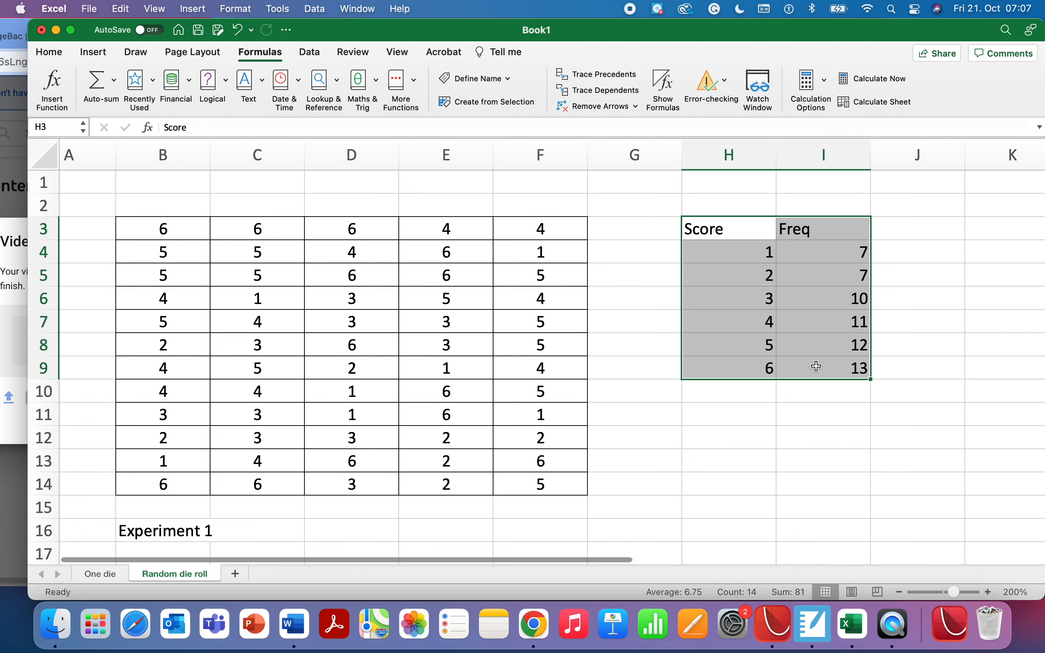
left_click(906, 235)
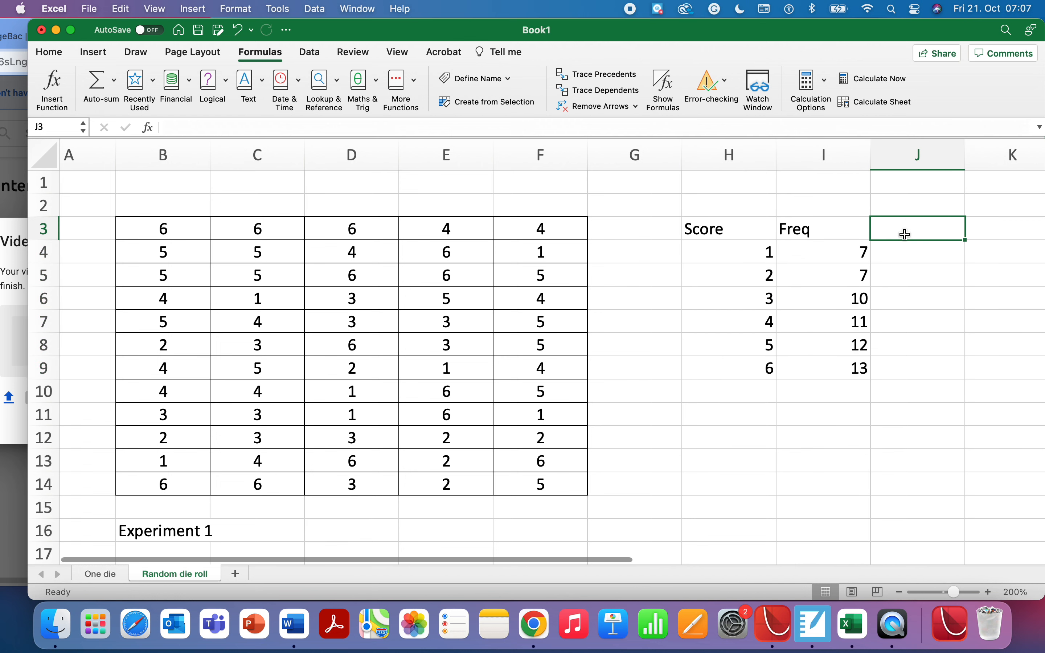
type("Exp Prob")
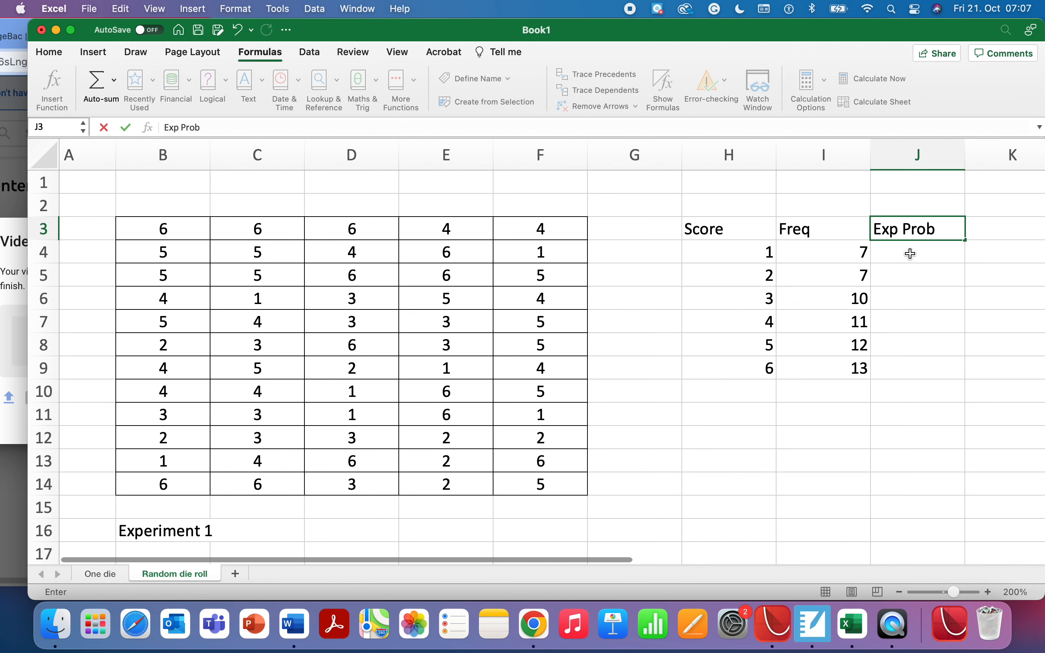
key("Return")
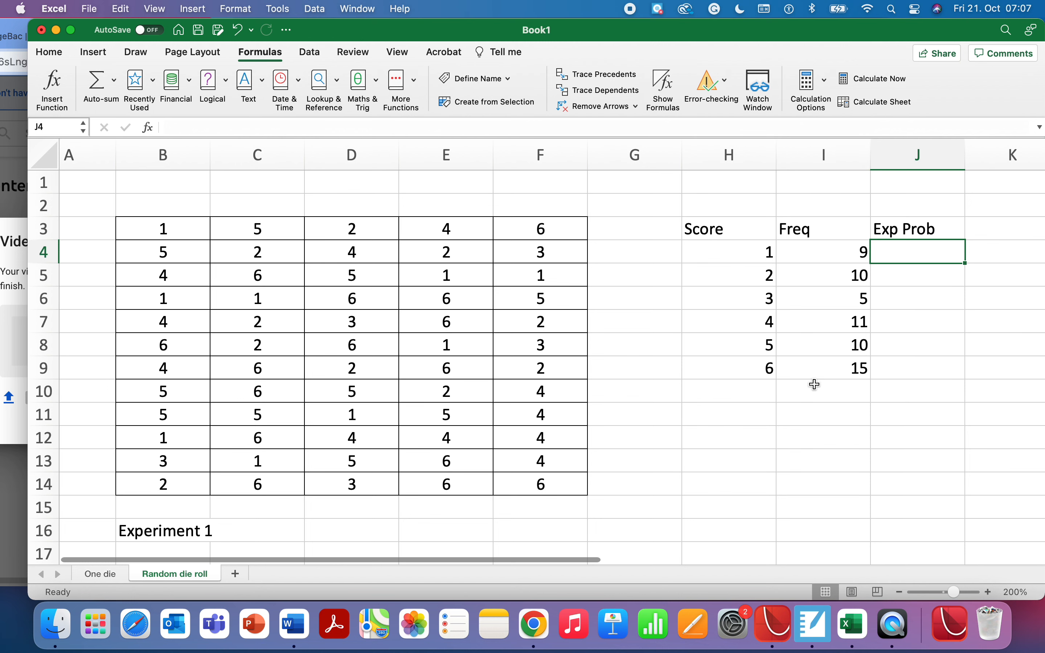
- Copy the Score, Freq and Exp Prob headings from H3:J3 to H17, beside the Experiment 1 rolls
scroll(812, 383, "down", 6)
scroll(816, 384, "up", 6)
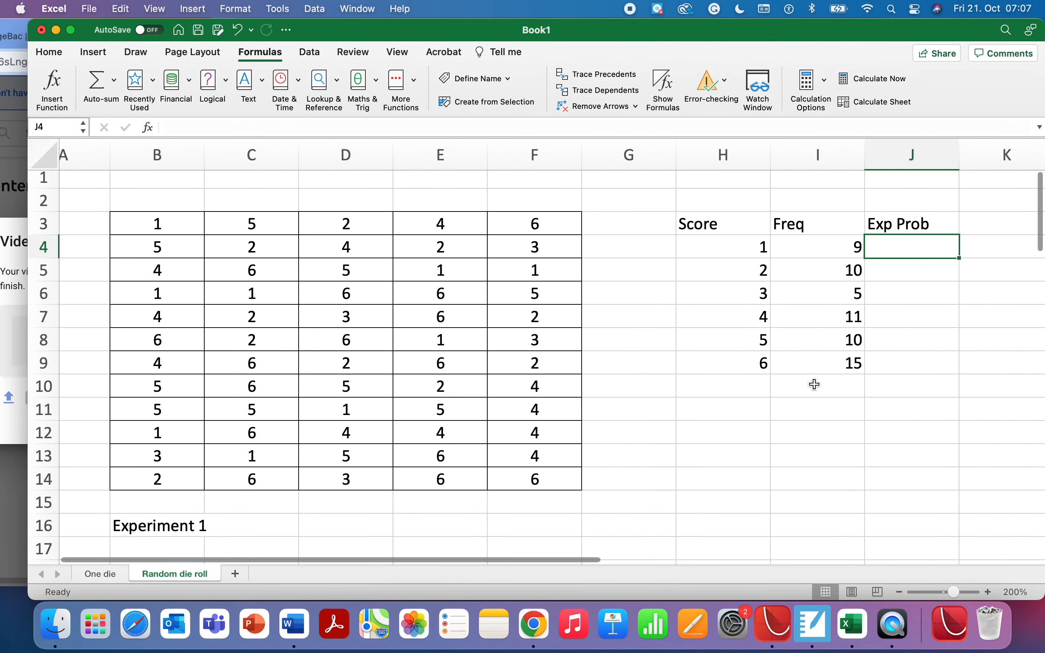
left_click_drag(725, 227, 889, 225)
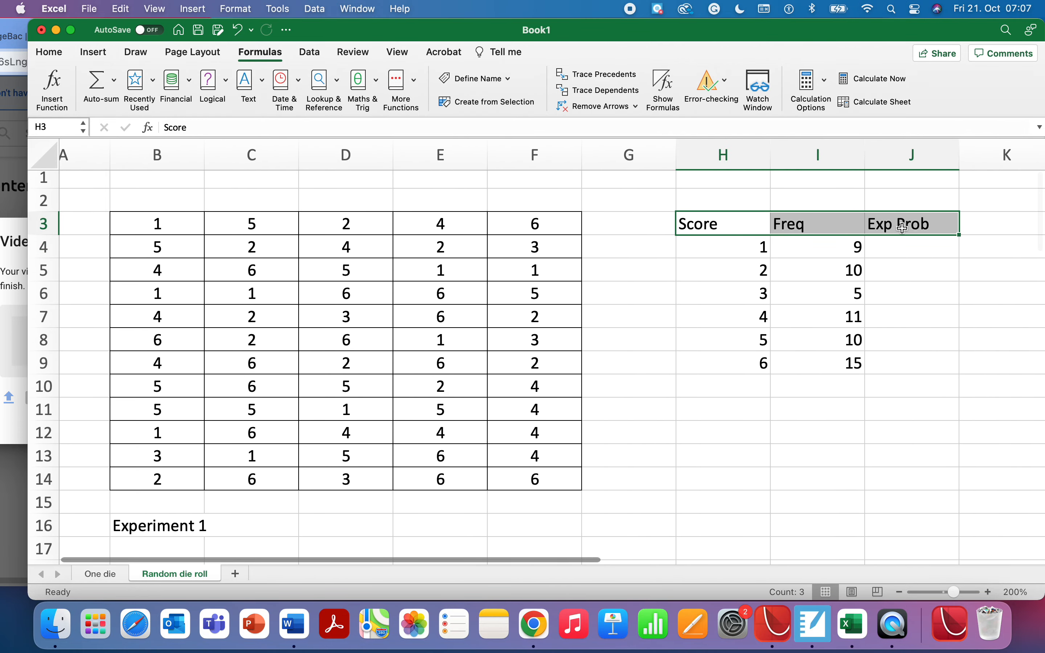
key("super+c")
scroll(905, 232, "down", 7)
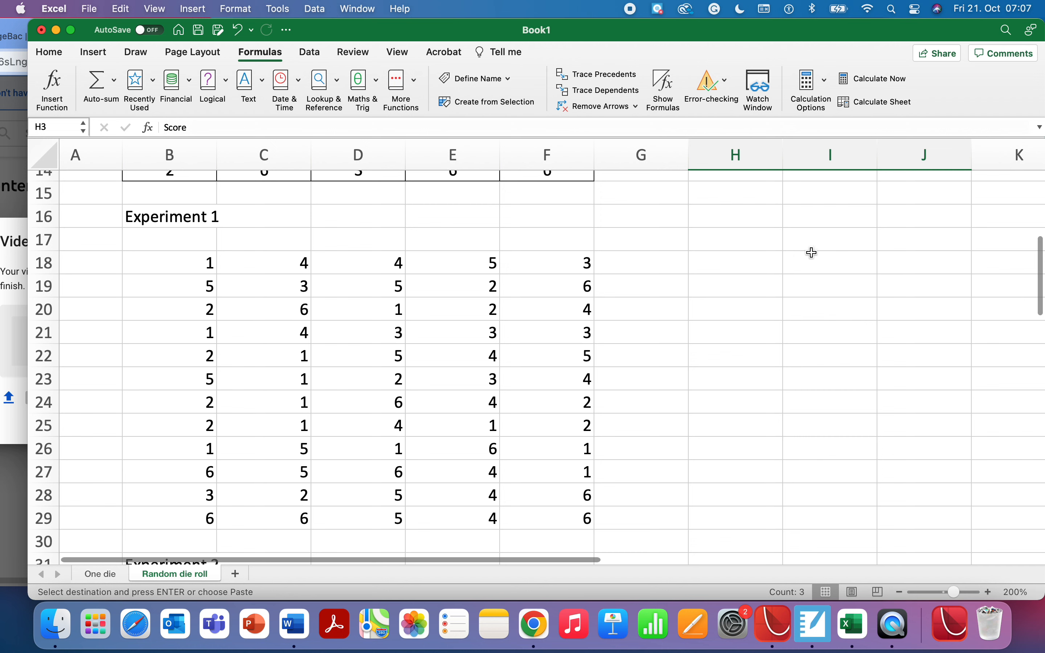
left_click(761, 239)
key("super+v")
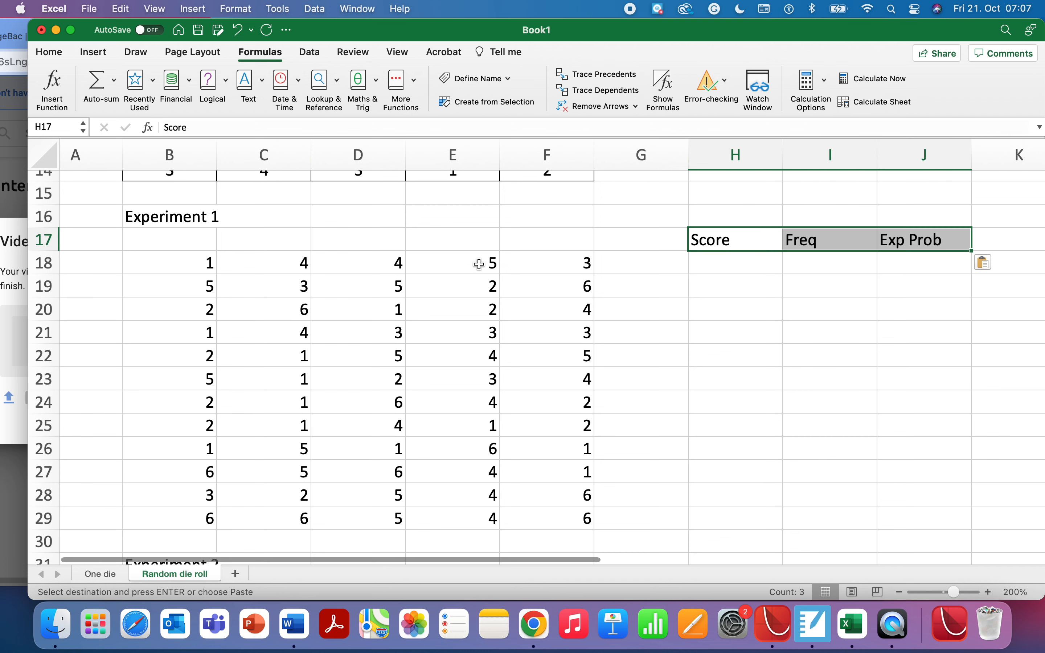
- Enter the scores 1 and 2 in H18:H19 under the Experiment 1 Score heading
left_click(751, 266)
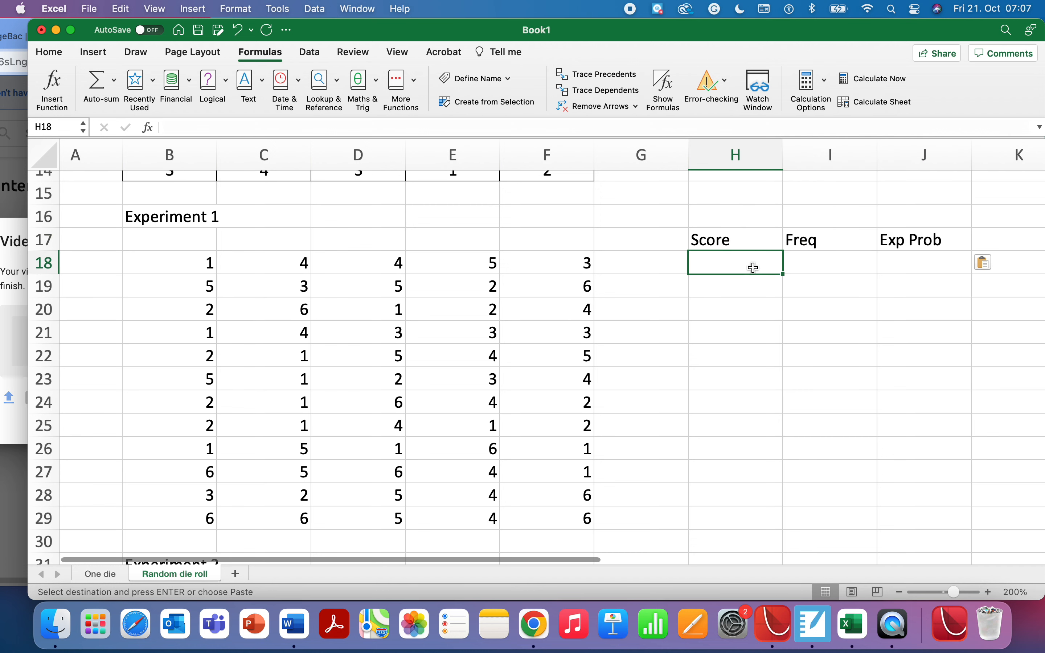
type("1")
key("Return")
type("2")
key("Return")
- Inspect the fixed Experiment 1 values in row 18 and compare them with the generated rolls in the table above
left_click(271, 268)
left_click(345, 265)
left_click(463, 264)
left_click(549, 270)
scroll(551, 271, "up", 10)
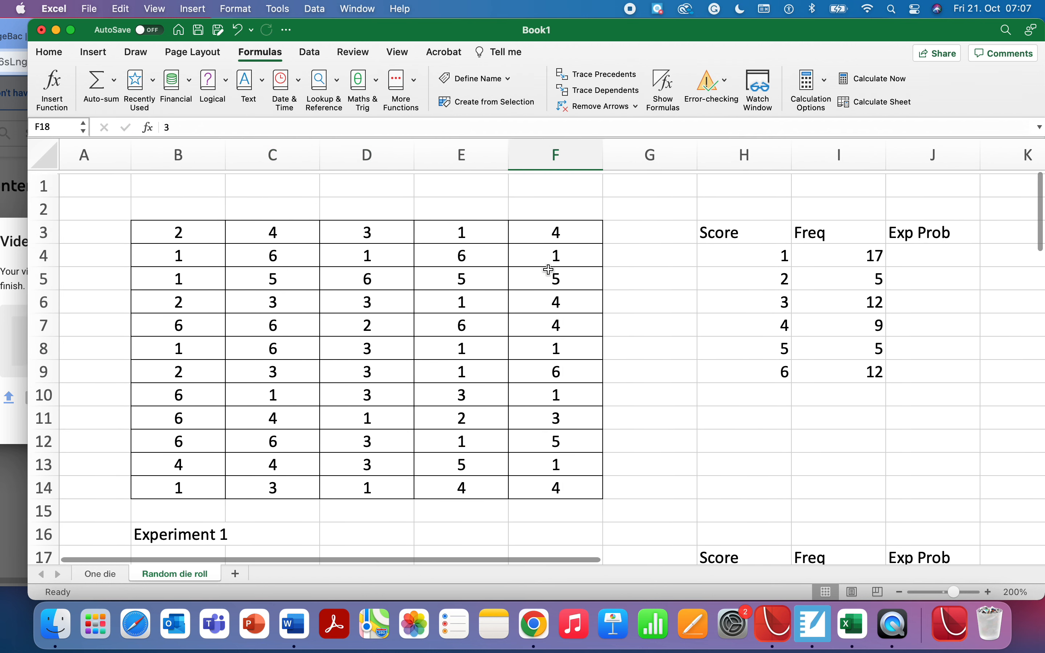
left_click(183, 226)
left_click(236, 229)
left_click(766, 419)
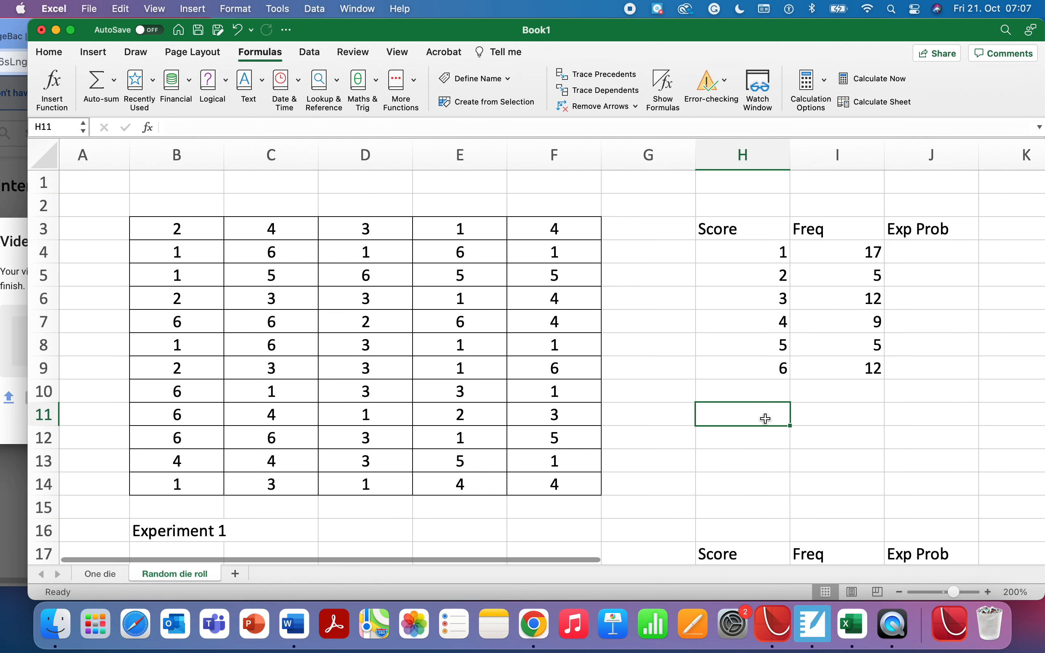
- Enter 1 in the empty cell H13 and replace it with 2 to make the random rolls recalculate
scroll(767, 419, "down", 5)
left_click(746, 322)
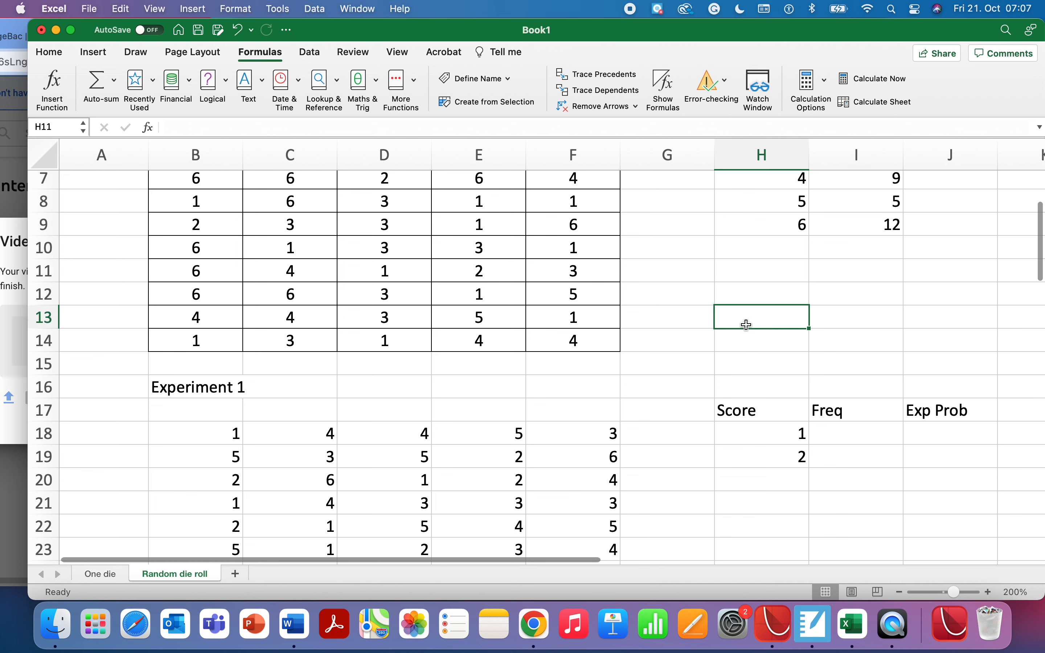
type("1")
key("Return")
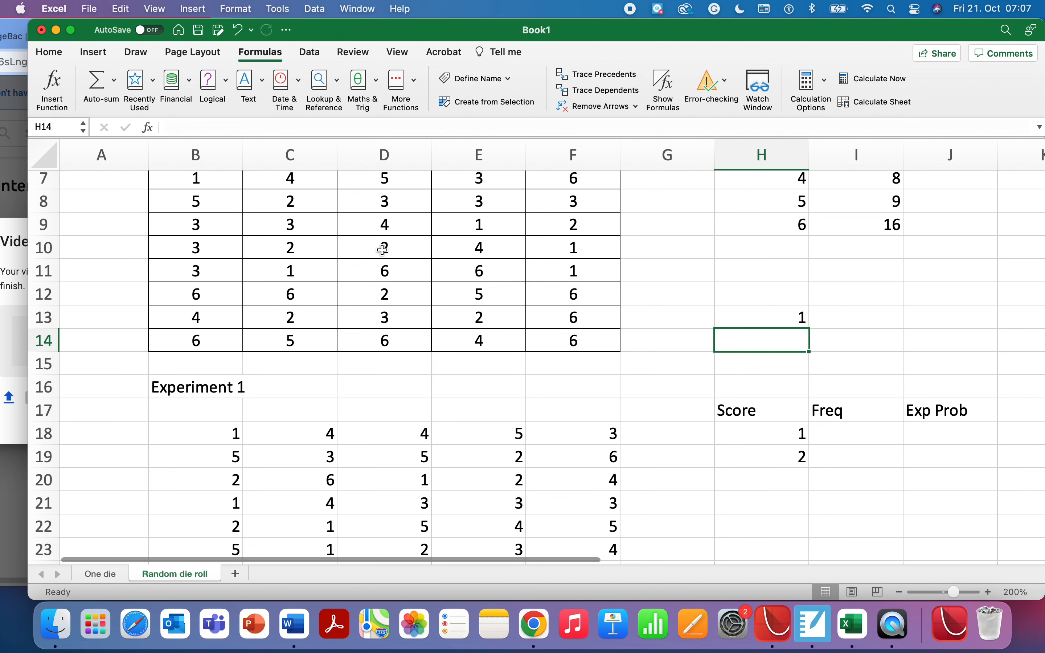
left_click(773, 323)
type("2")
key("Return")
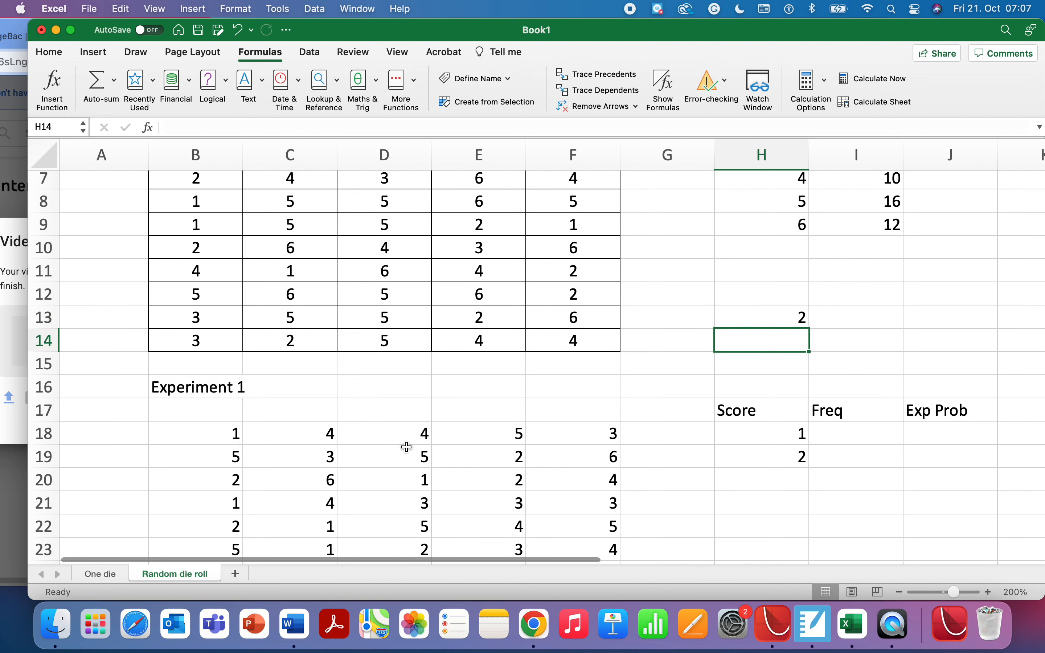
- Enter the title Number generator in B1, above the random roll table
scroll(525, 417, "up", 5)
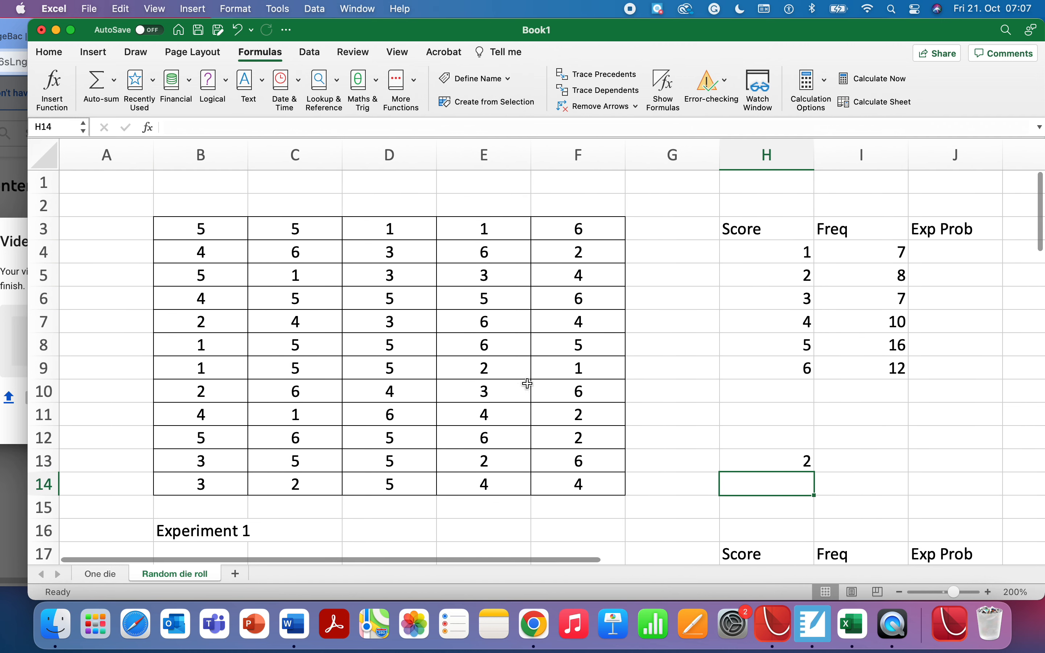
left_click(184, 183)
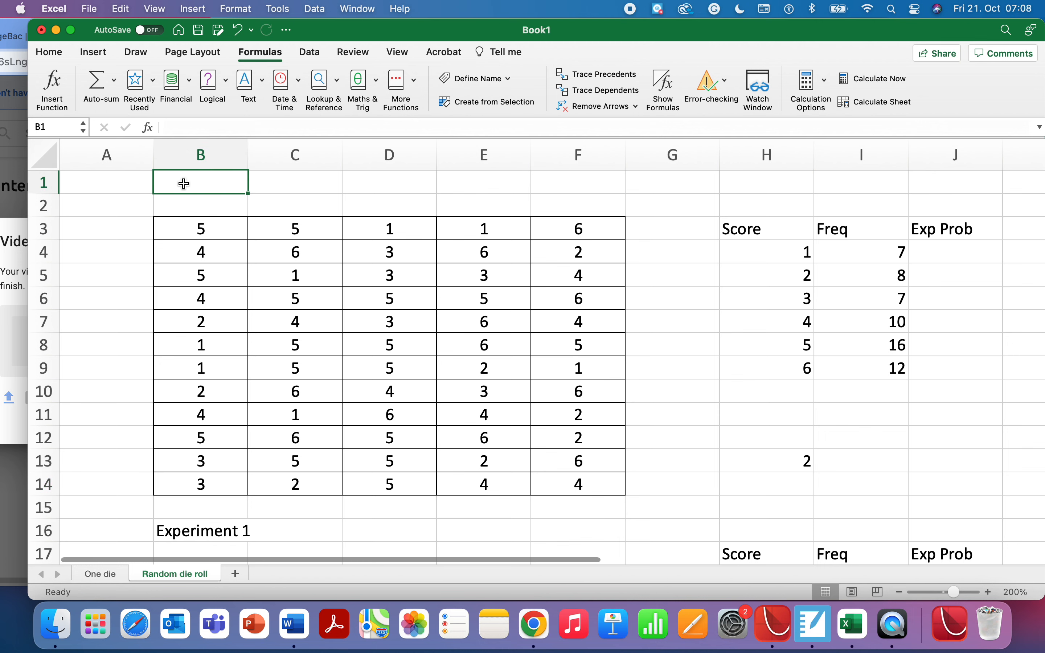
type("Number generatyor")
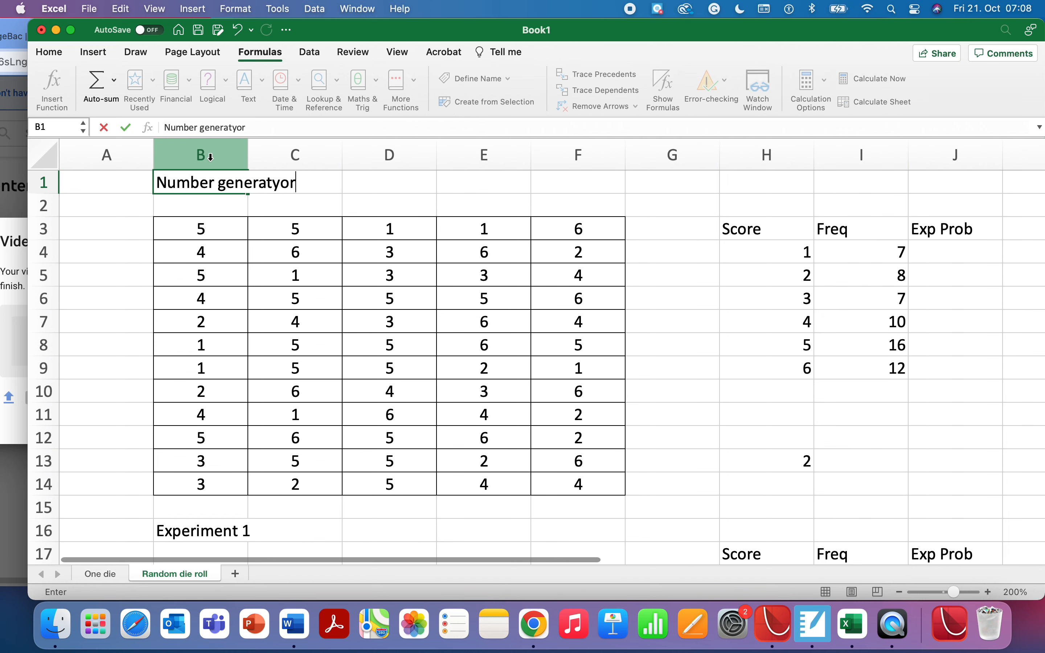
key("BackSpace")
key("Return")
- Select the fixed Experiment 1 rolls in B18:F28
scroll(281, 183, "down", 5)
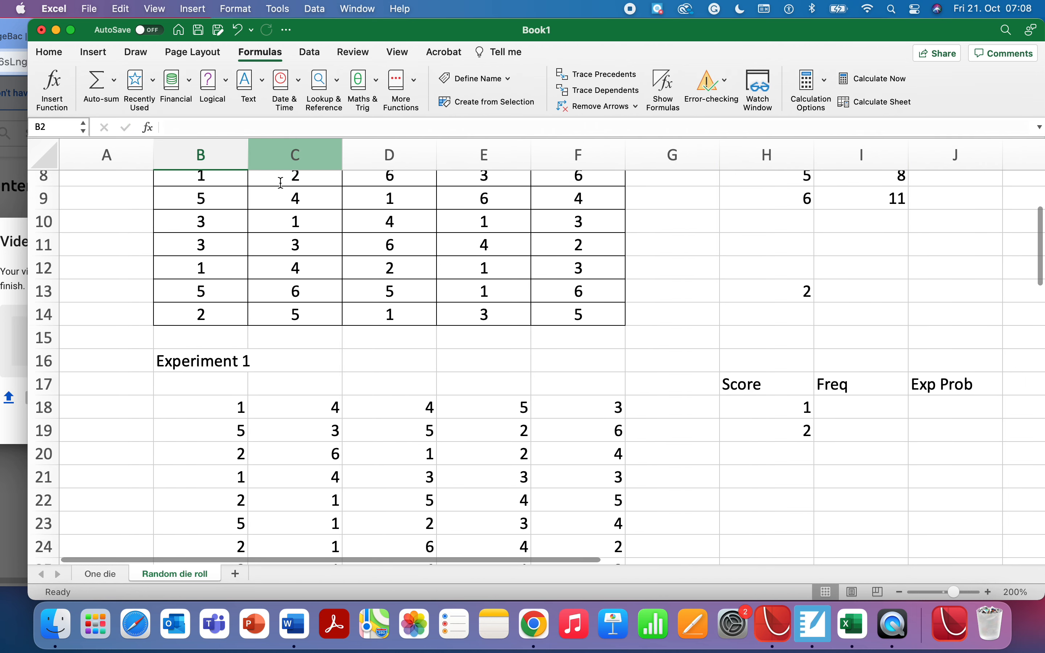
scroll(281, 183, "down", 3)
left_click_drag(216, 311, 590, 539)
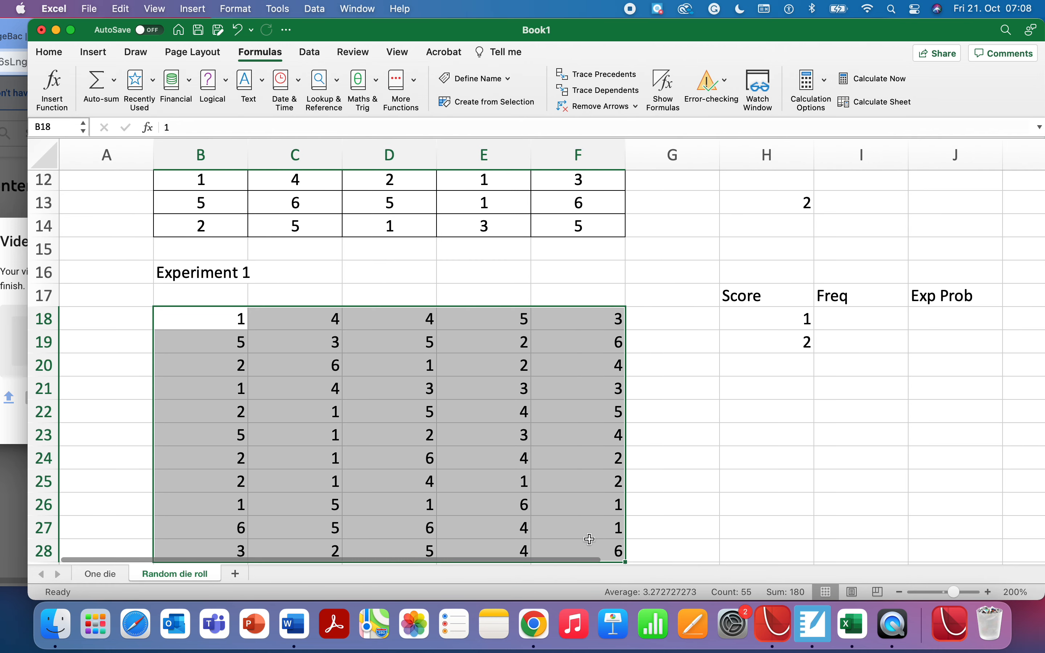